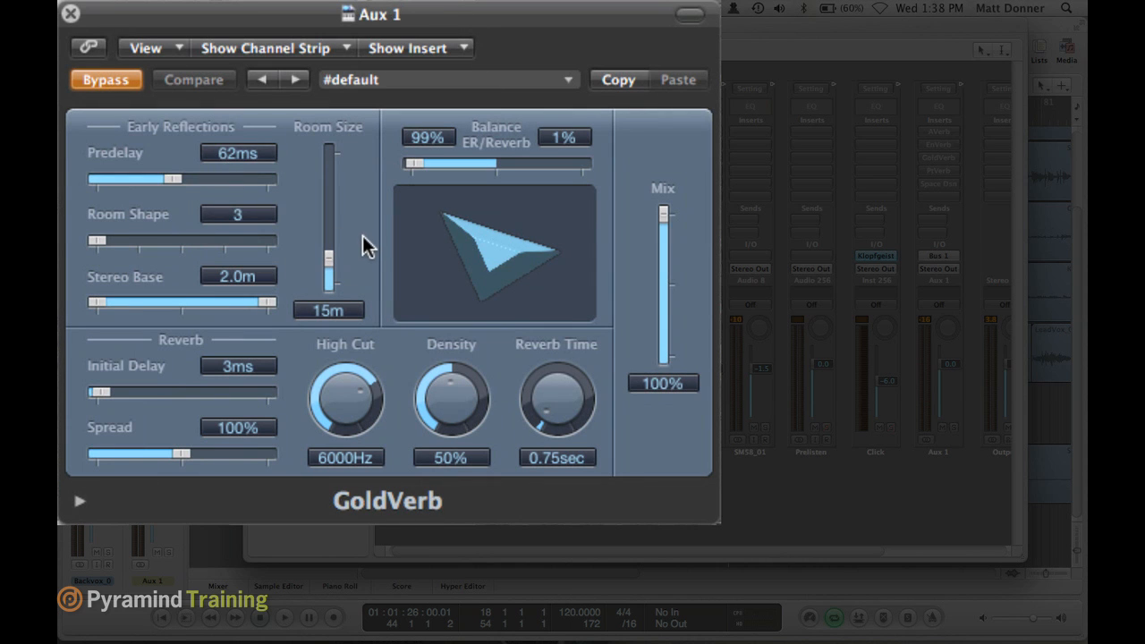
- Try room shapes 6 and 7 for GoldVerb's early reflections, and return Room Shape to 3
drag(89, 240, 211, 244)
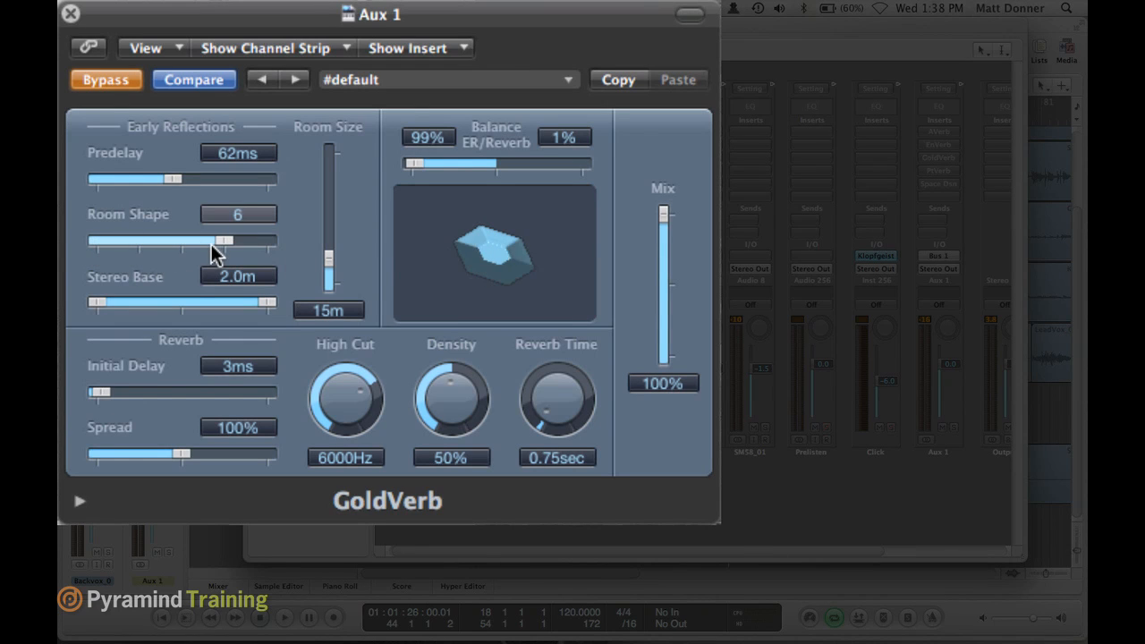
drag(240, 246, 249, 247)
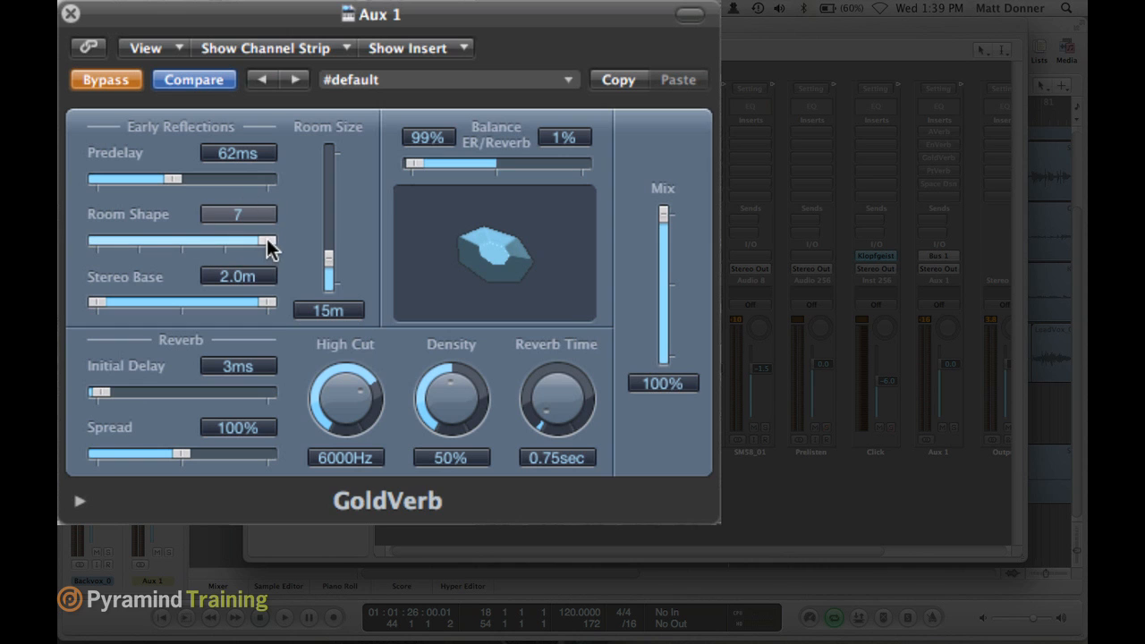
drag(267, 240, 111, 238)
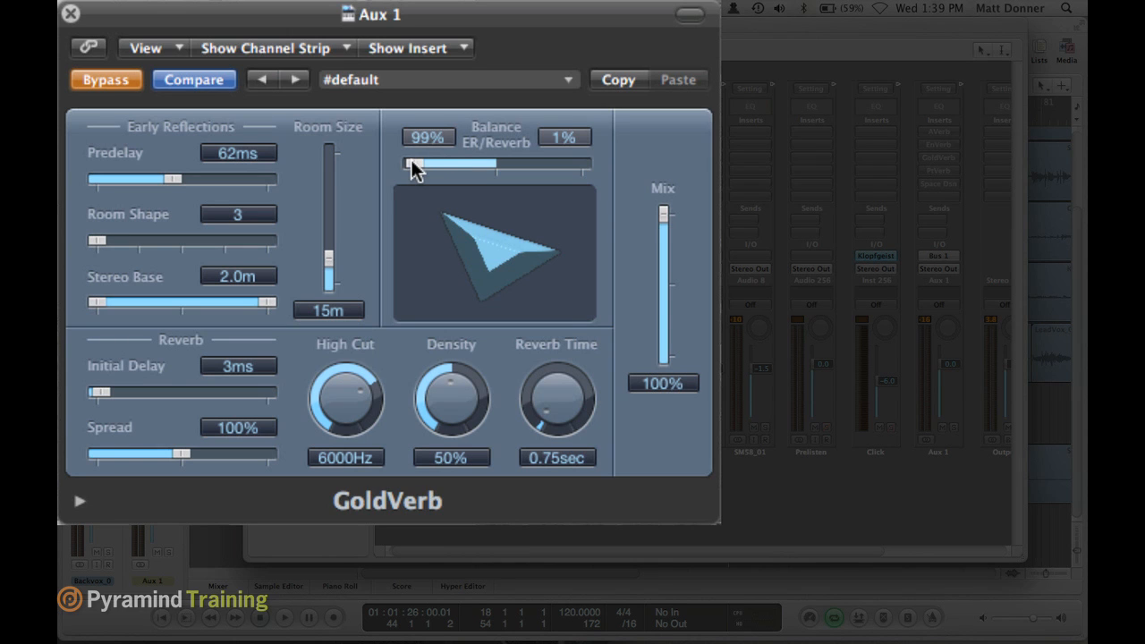
- Try GoldVerb's ER/Reverb balance near an even split, and compare all early reflections against all reverb during playback
drag(412, 163, 493, 164)
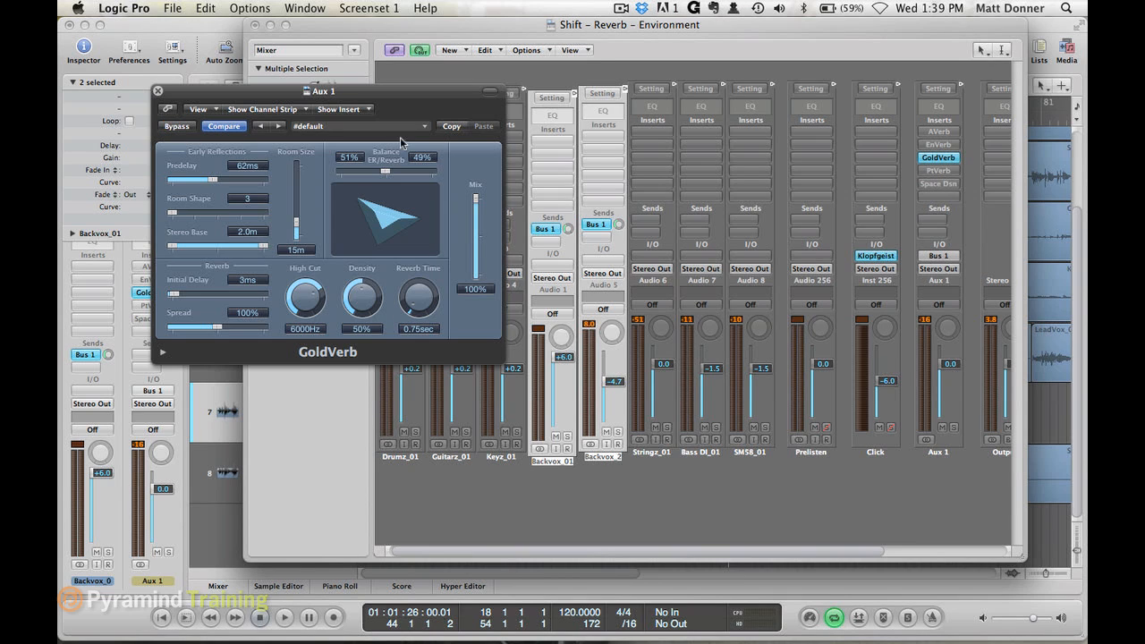
drag(386, 171, 317, 170)
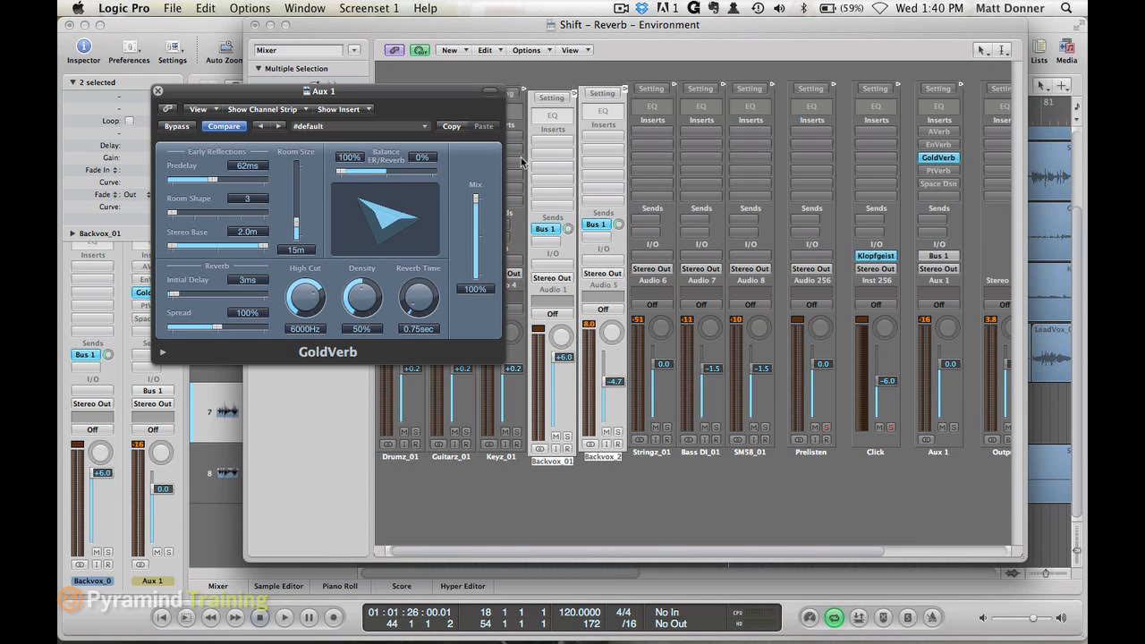
key(space)
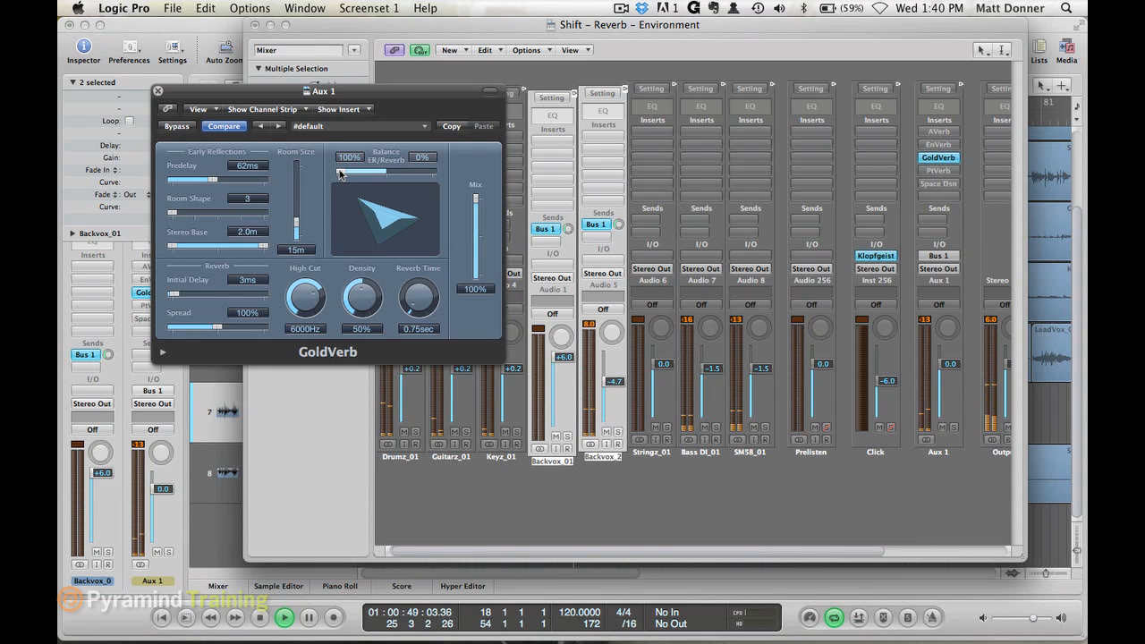
drag(339, 175, 440, 178)
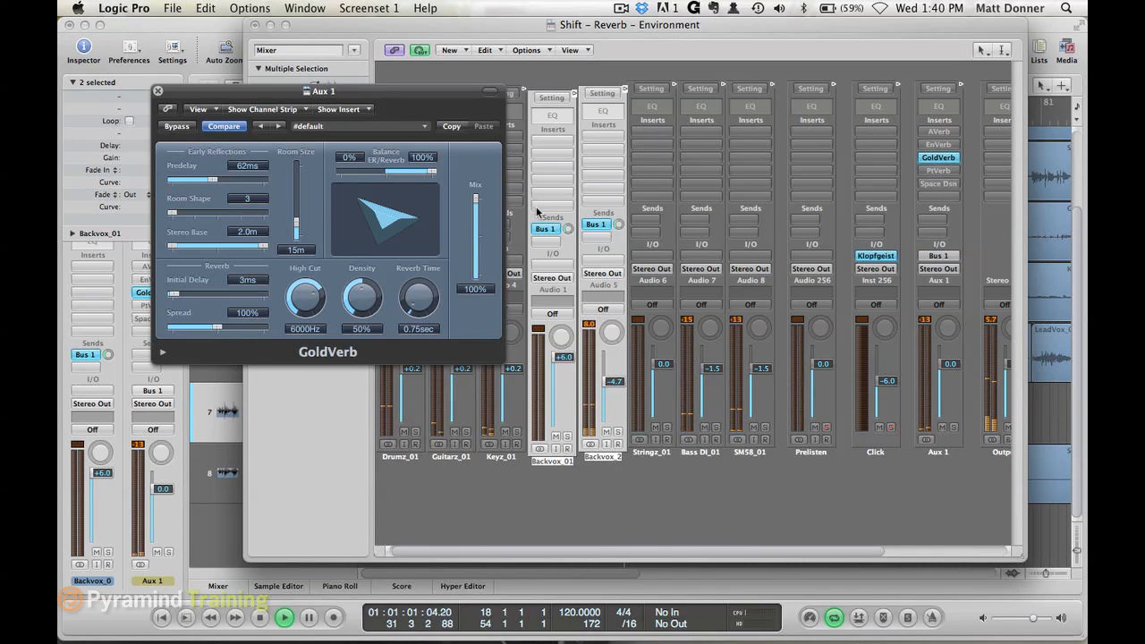
key(space)
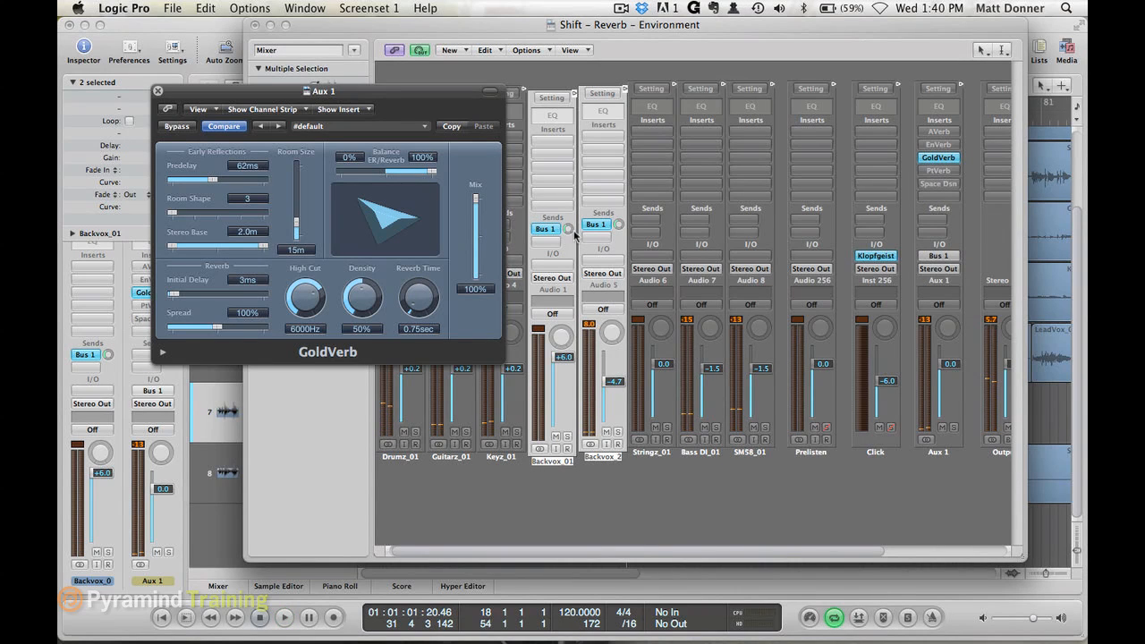
- Raise the Bus 1 send of the selected Backvox strips and set GoldVerb's Reverb Time to 1.00 sec
drag(568, 231, 568, 217)
drag(568, 215, 576, 199)
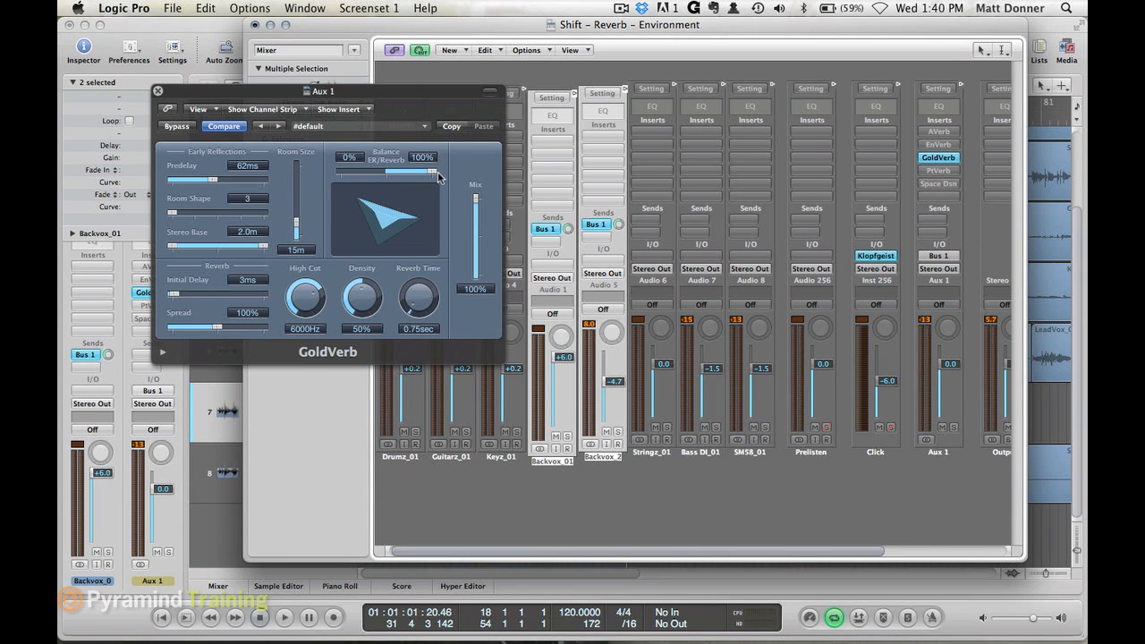
drag(420, 311, 424, 305)
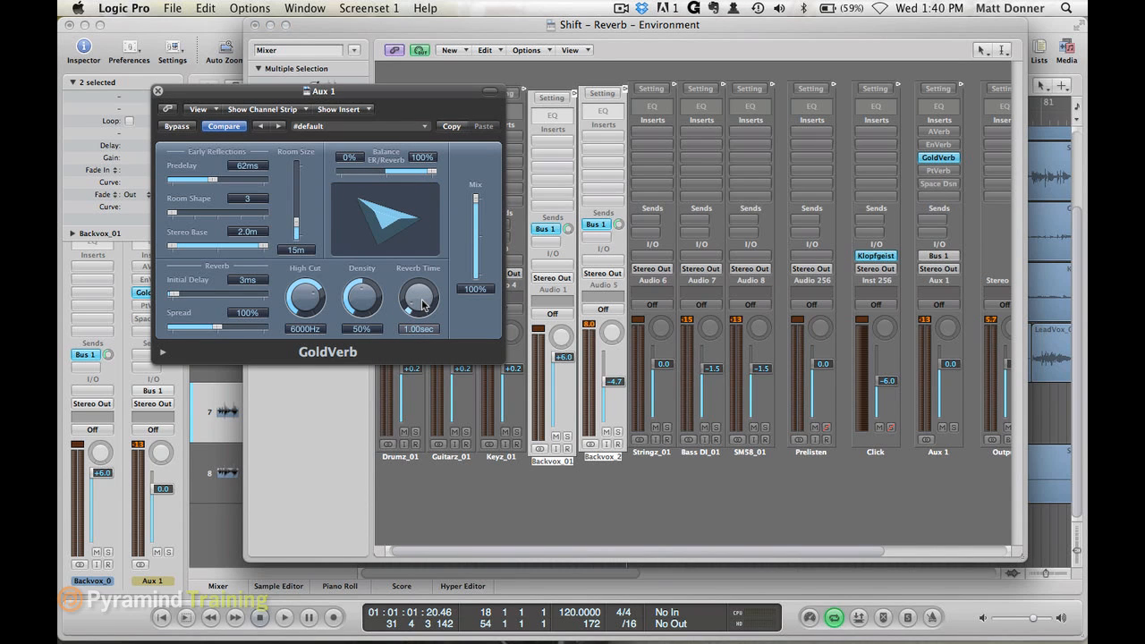
- Play the song while comparing GoldVerb's ER/Reverb balance at 100/0, 0/100 and 52/48, ending at 100% early reflections
drag(431, 171, 332, 172)
key(space)
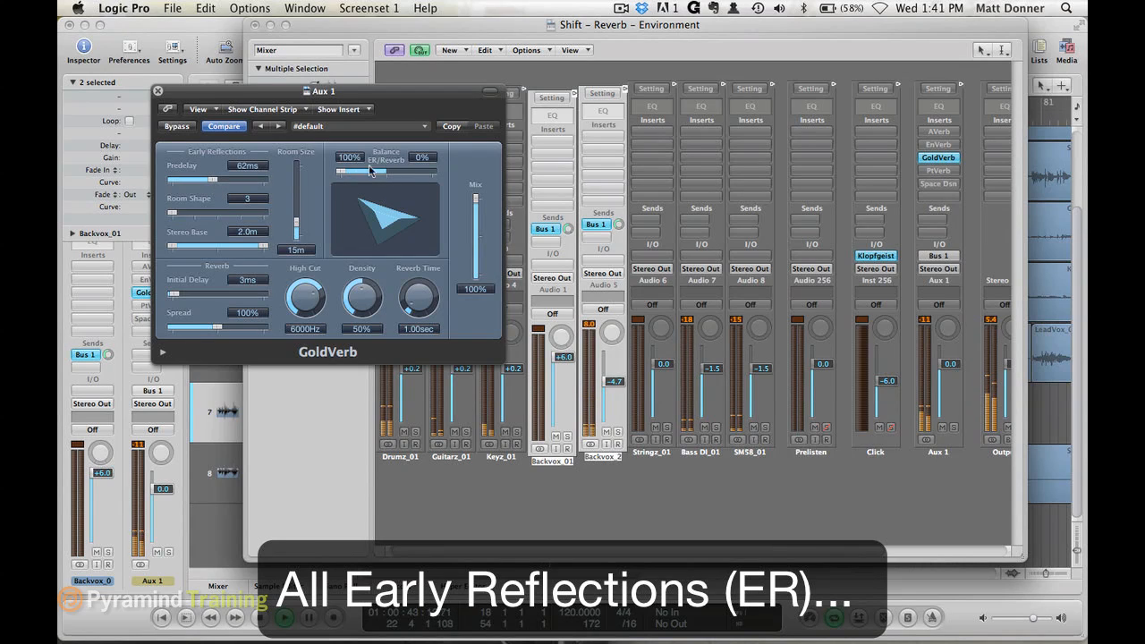
drag(341, 171, 461, 176)
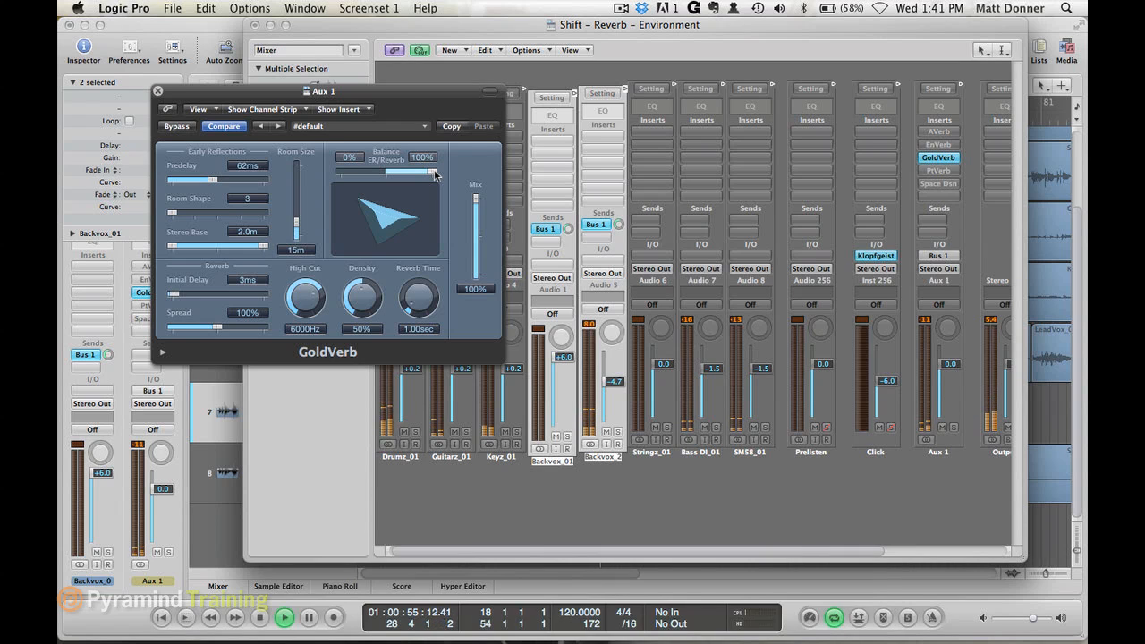
drag(434, 174, 273, 182)
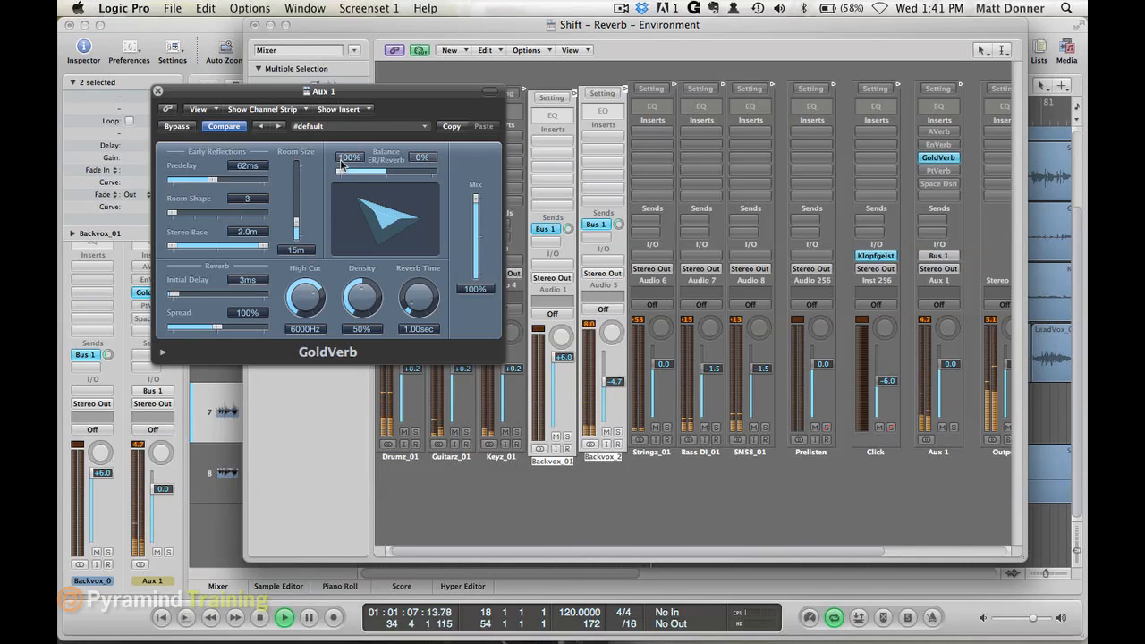
drag(343, 169, 383, 175)
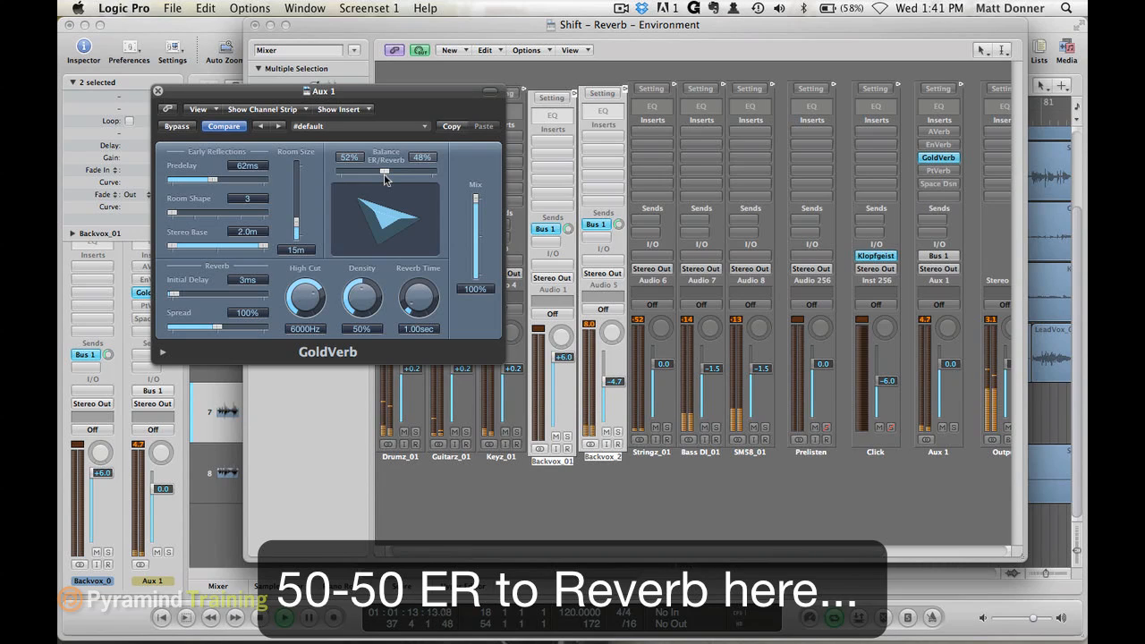
drag(384, 174, 436, 174)
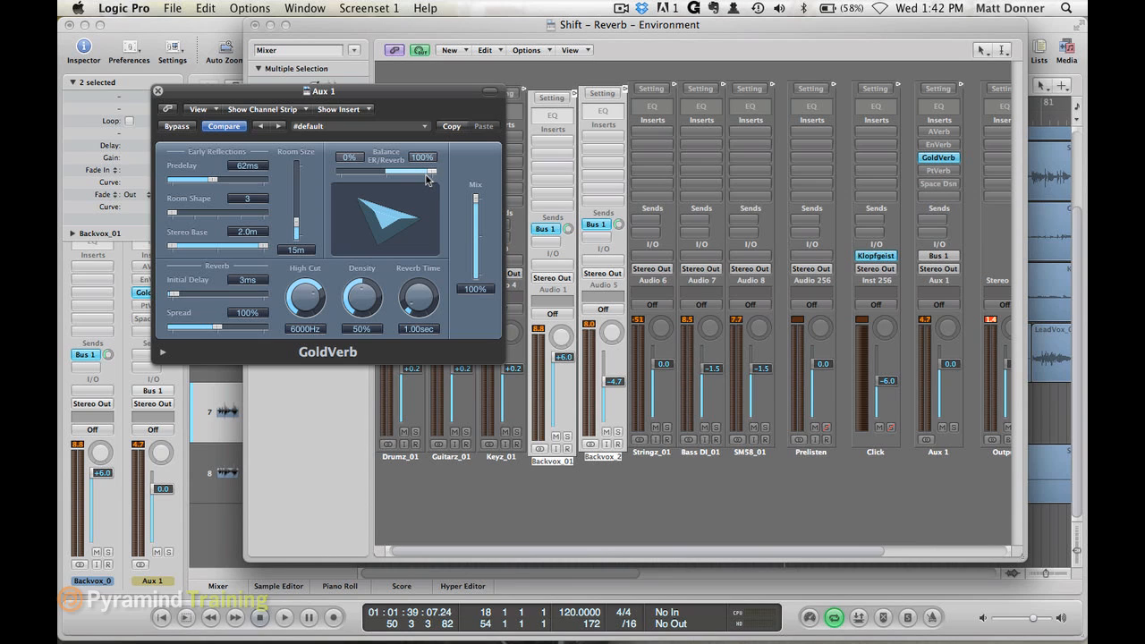
drag(434, 177, 326, 173)
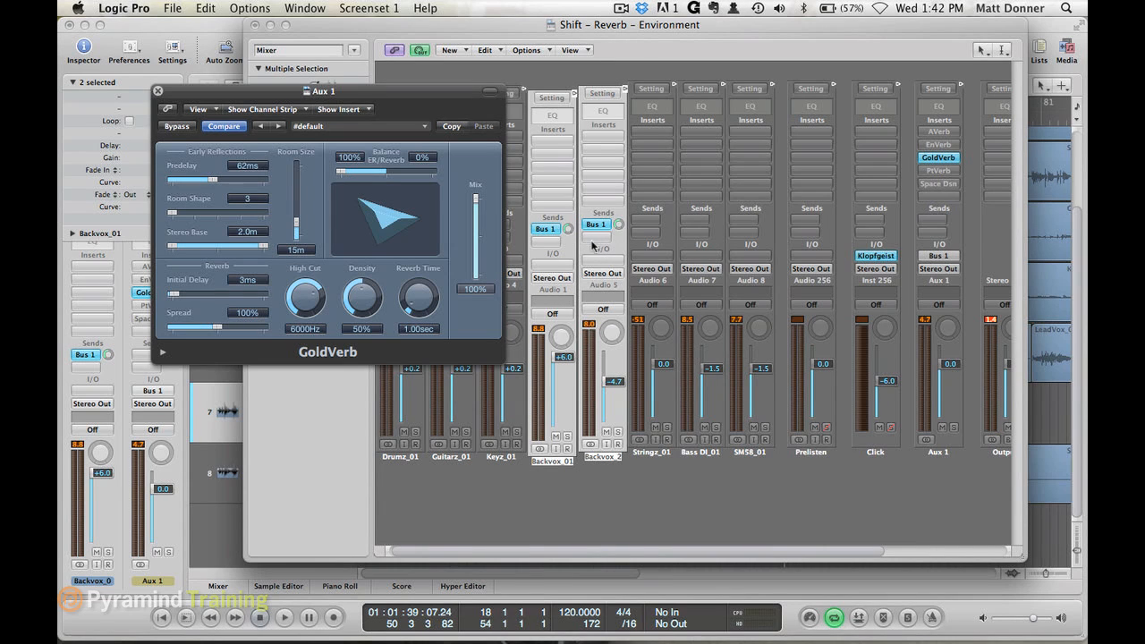
- Select only the Backvox_2 strip and adjust its Bus 1 send to about -6.2 during playback, checking it against Backvox_01's send
click(611, 479)
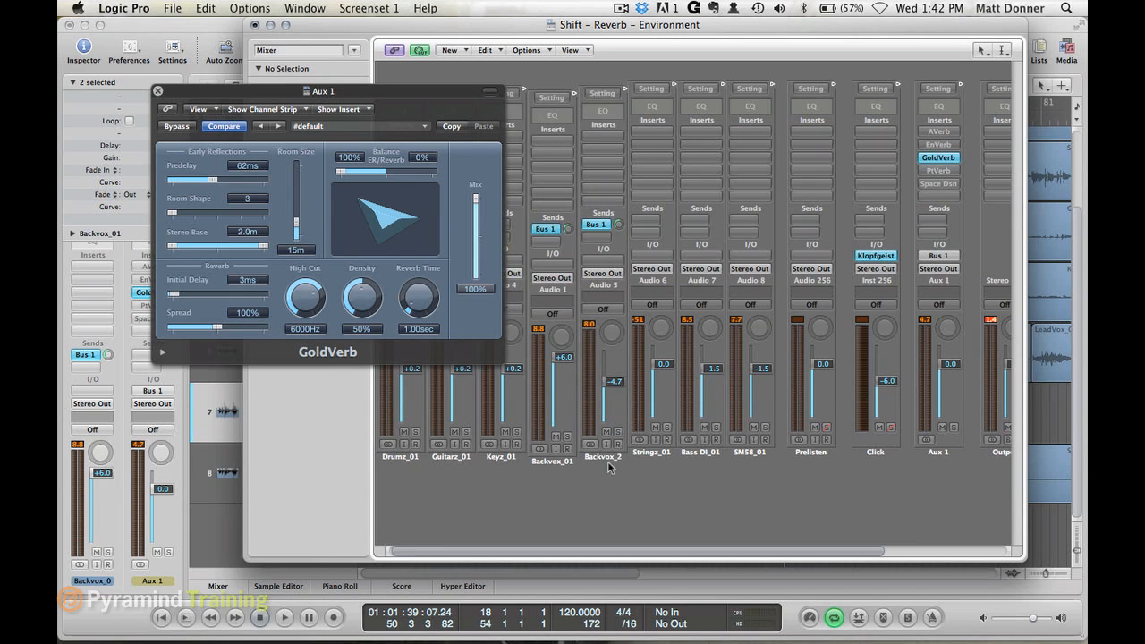
click(604, 457)
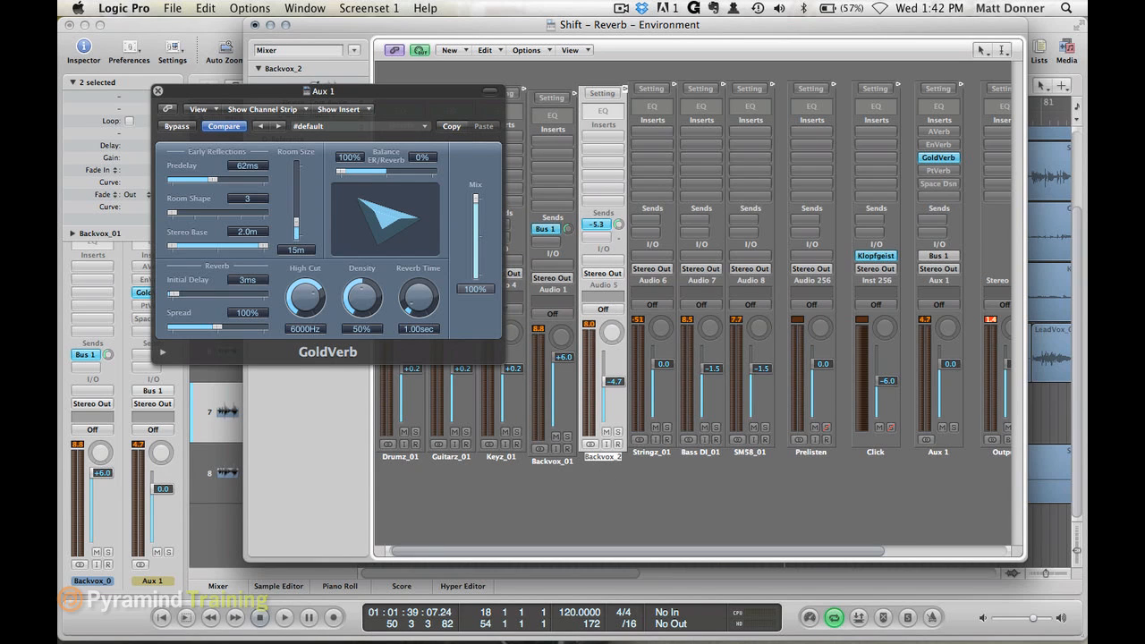
key(space)
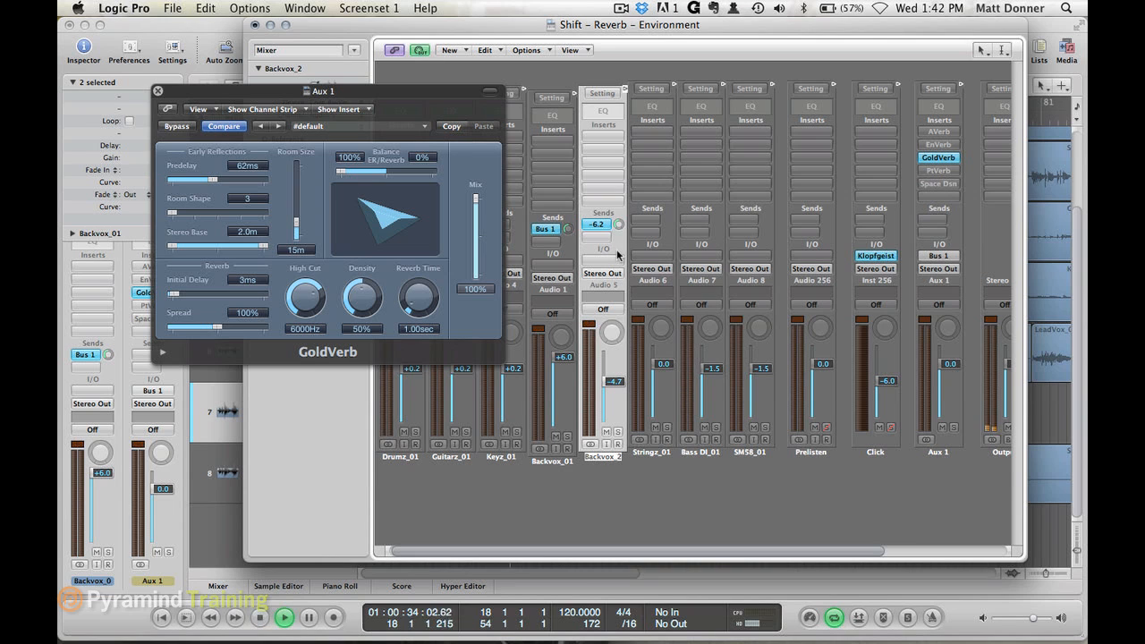
click(565, 232)
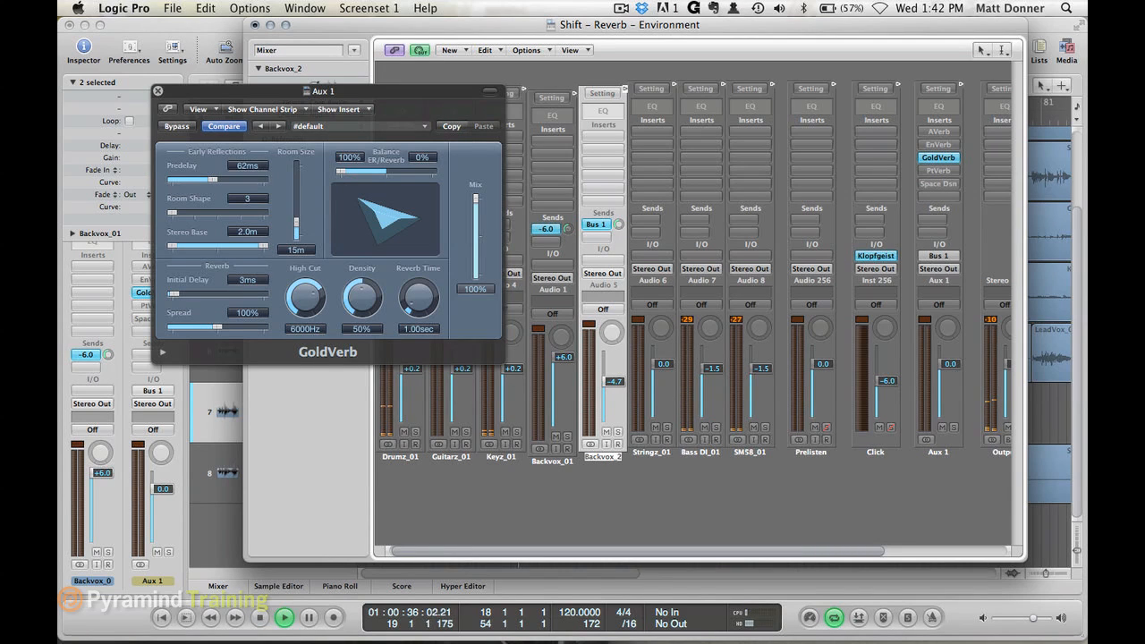
click(619, 226)
drag(619, 225, 618, 256)
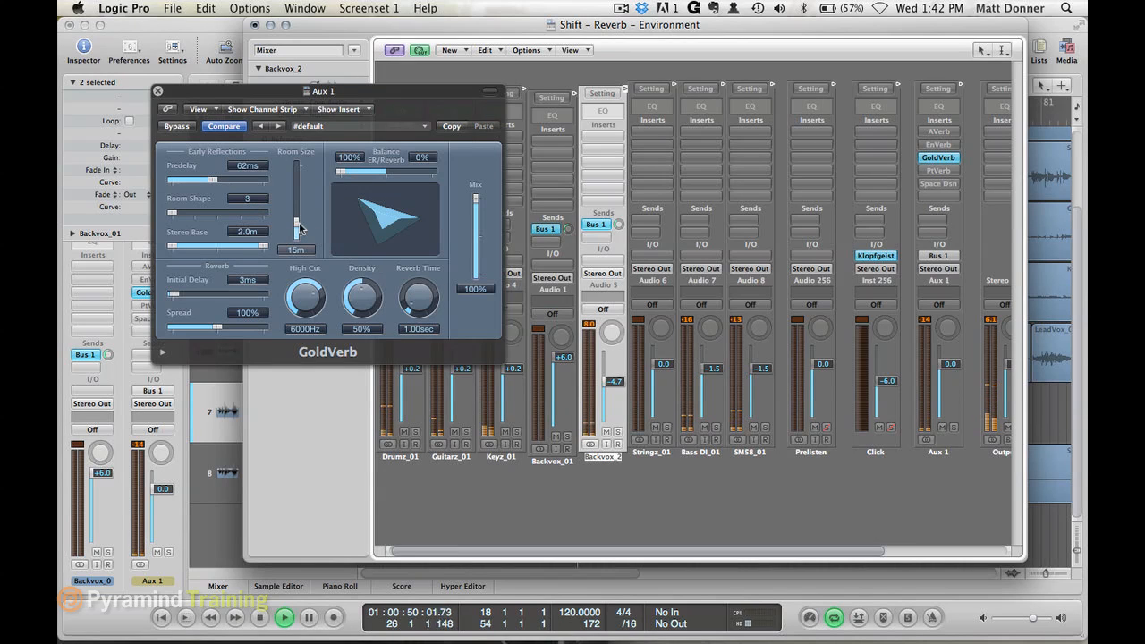
key(space)
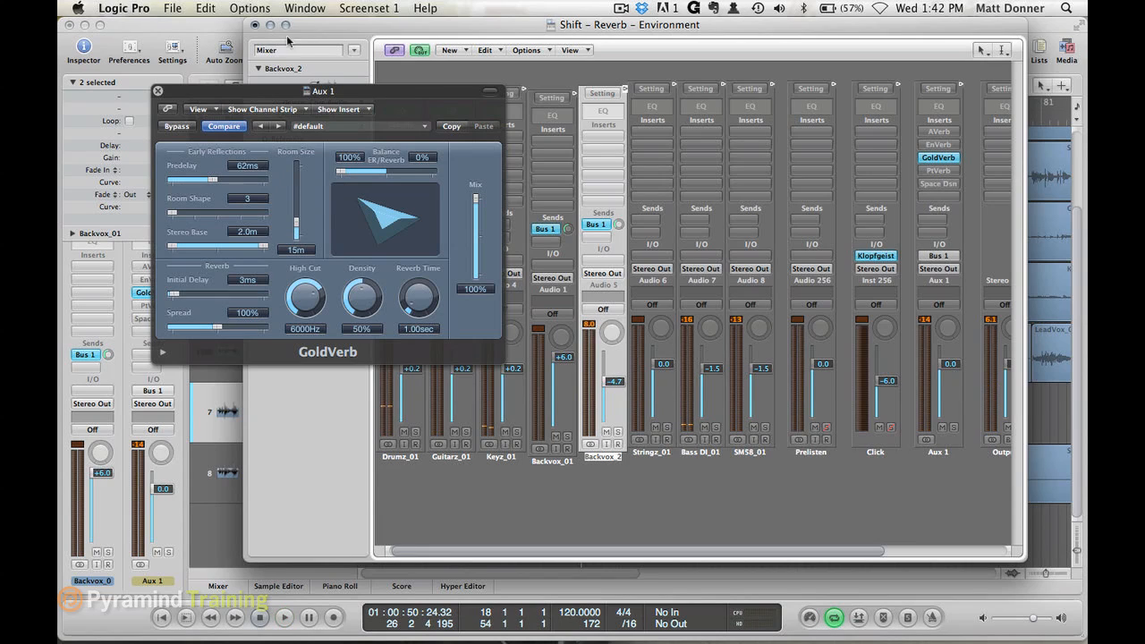
- Move the mixer window clear of the arrangement and play from around bar 44, just before the Backvox_01 regions
drag(310, 27, 314, 436)
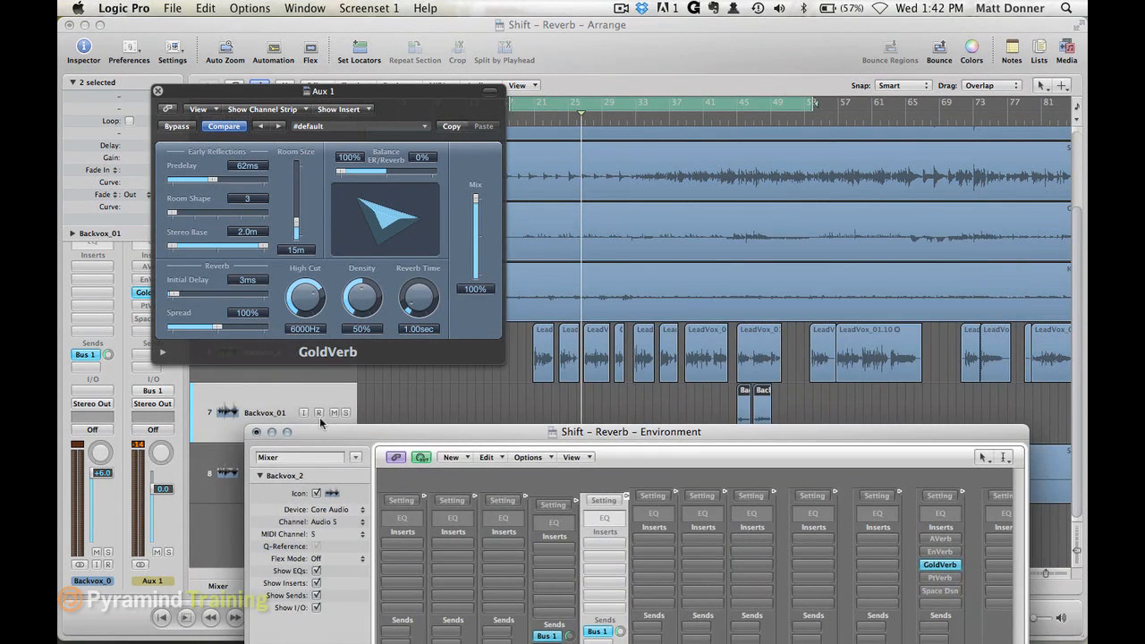
key(space)
click(733, 117)
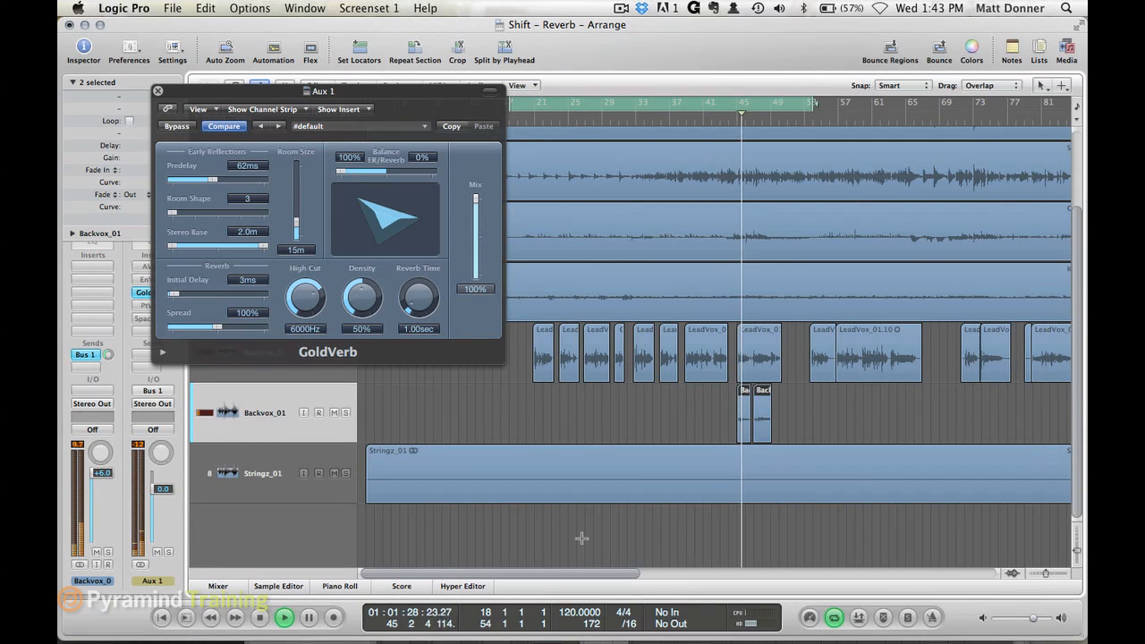
- Bring the mixer window back into view, raise the Backvox_01 Bus 1 send slightly during playback, and stop the song
key(super+8)
drag(642, 436, 619, 167)
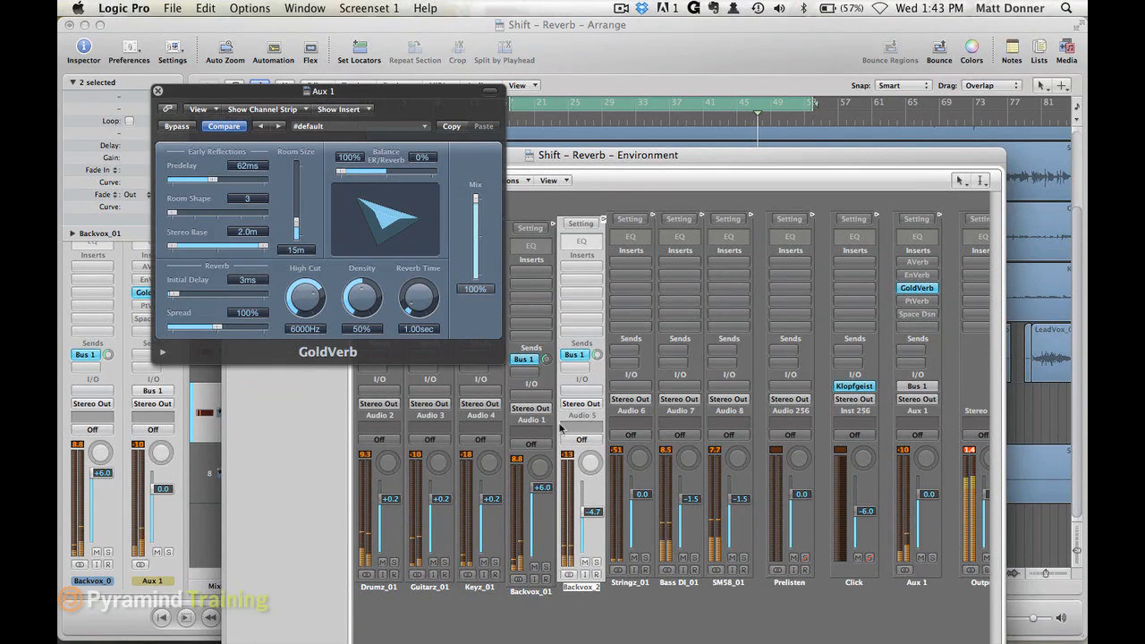
drag(547, 360, 547, 352)
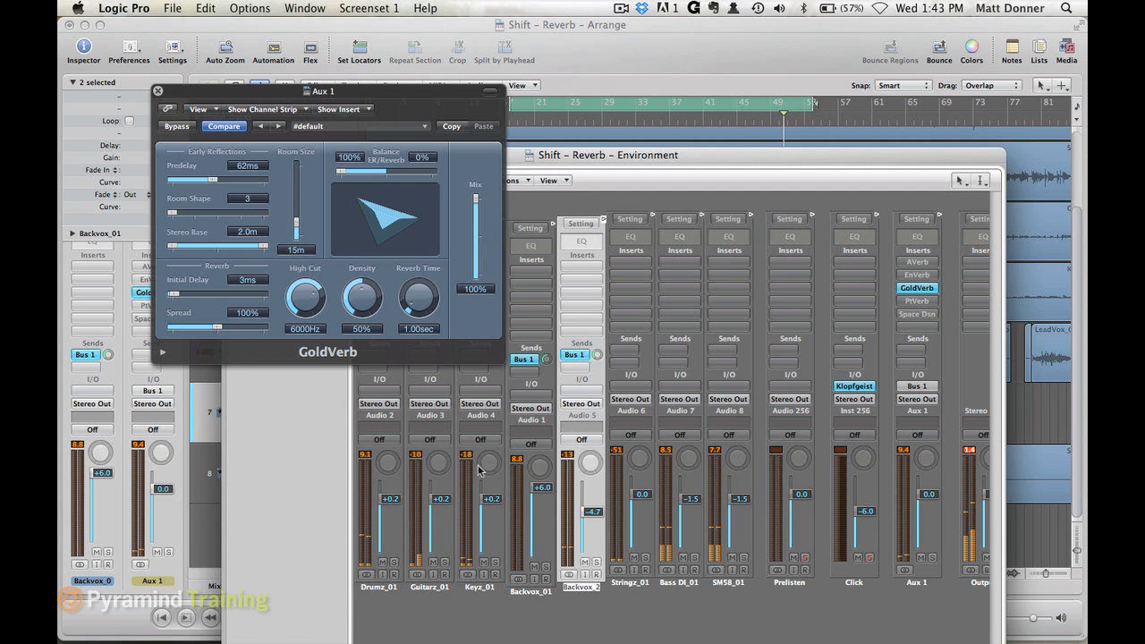
key(space)
- Switch the Aux 1 reverb from GoldVerb to PtVerb, and open the PlatinumVerb window in place of GoldVerb's
click(158, 91)
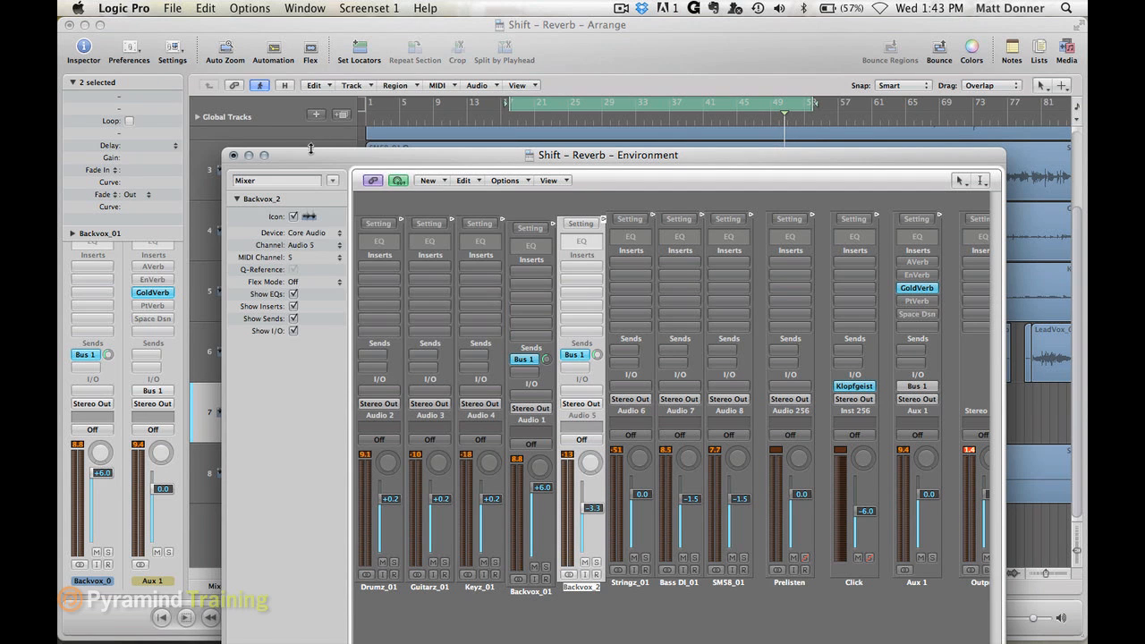
drag(309, 151, 313, 31)
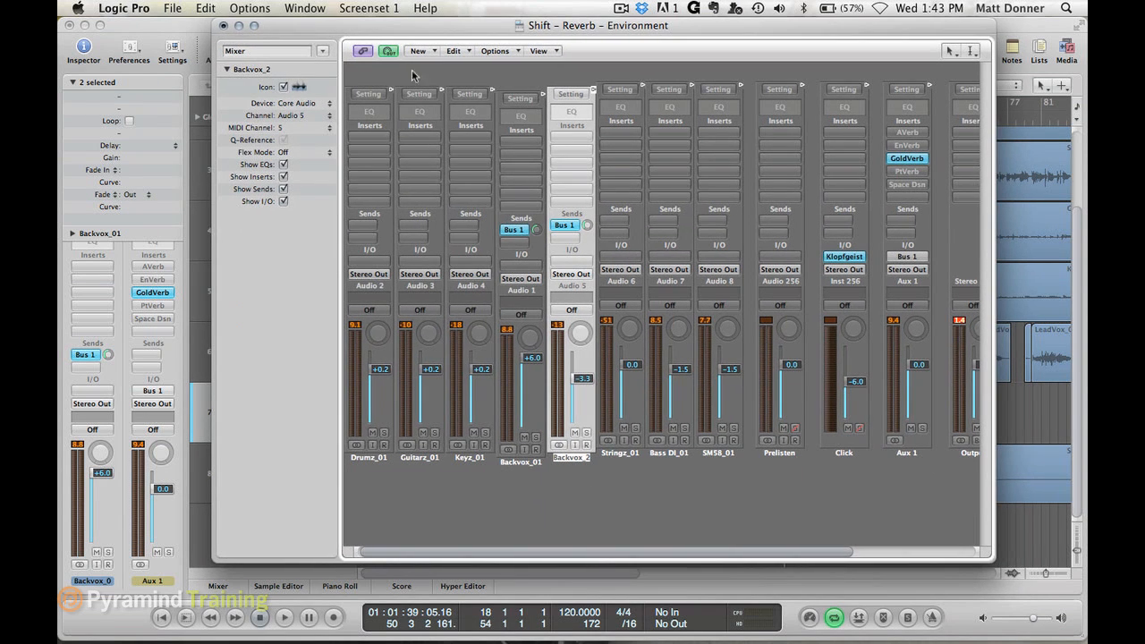
alt+click(909, 161)
alt+click(907, 172)
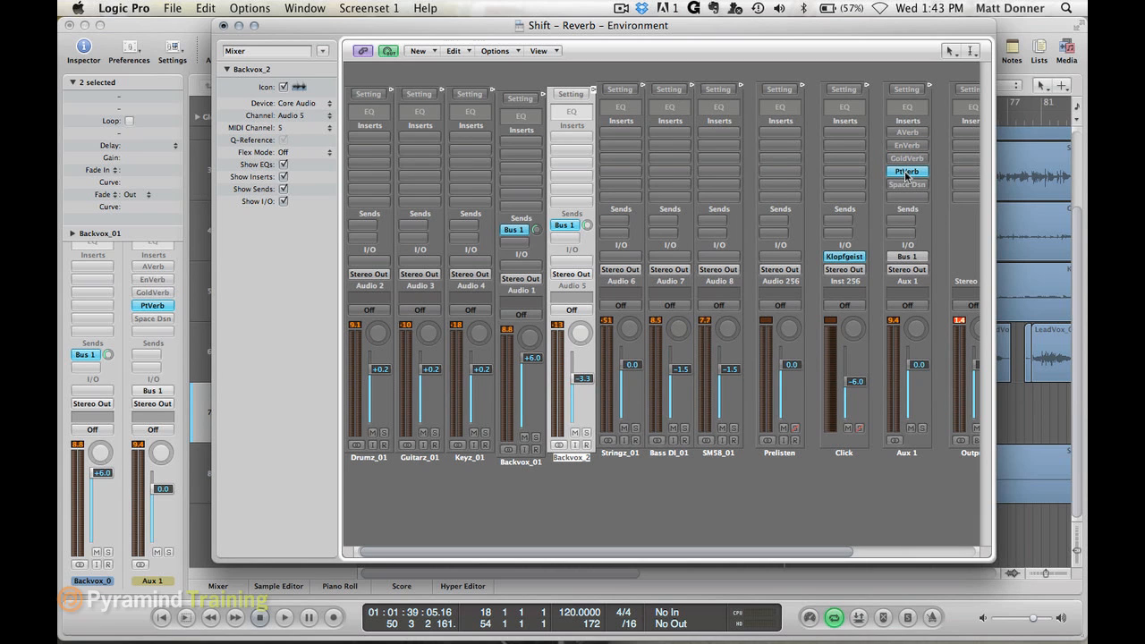
click(908, 173)
drag(734, 118, 373, 12)
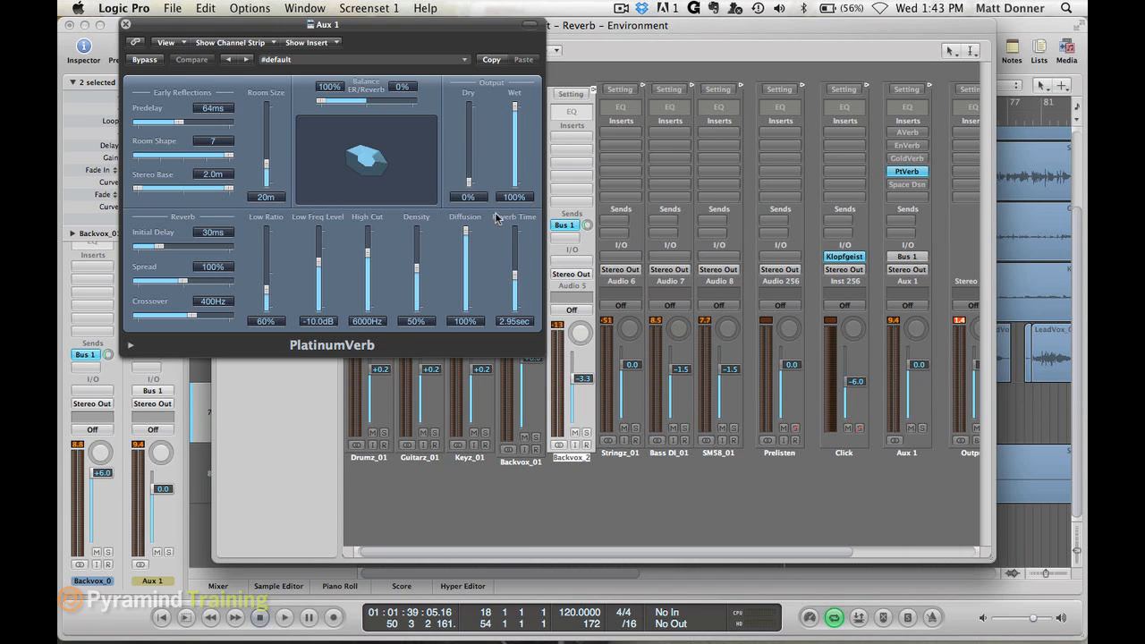
mouse_move(515, 279)
mouse_down()
mouse_move(515, 298)
mouse_move(517, 279)
mouse_up()
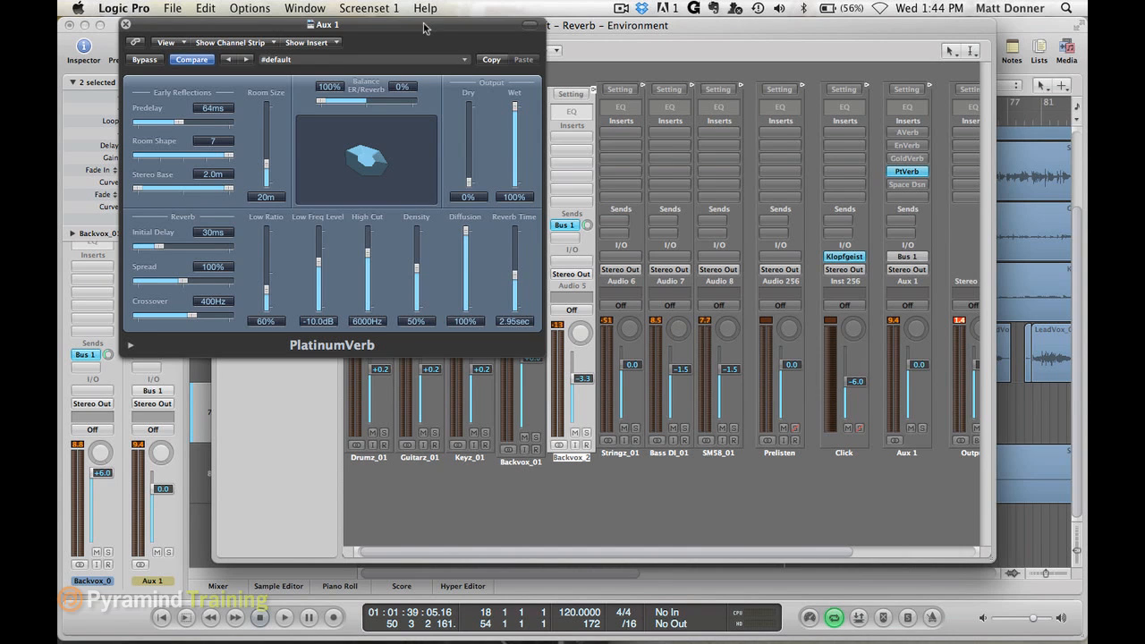
- Move the PlatinumVerb window clear of the Backvox sends, check Backvox_01's Bus 1 send, and set Backvox_2's to -6.0
drag(426, 27, 358, 27)
click(540, 229)
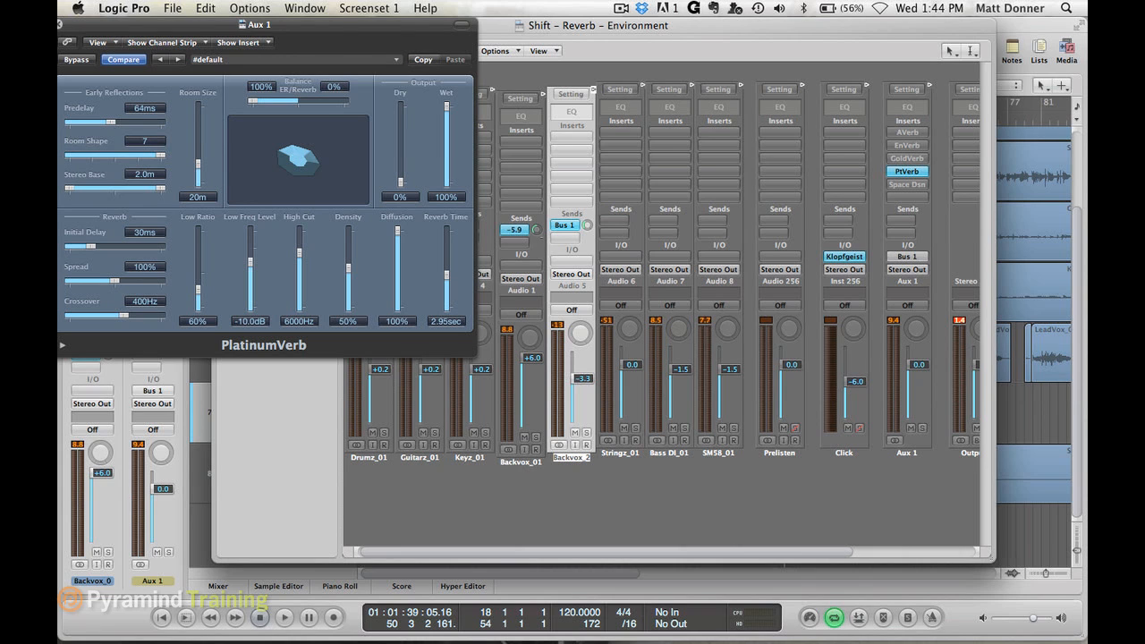
drag(588, 225, 588, 213)
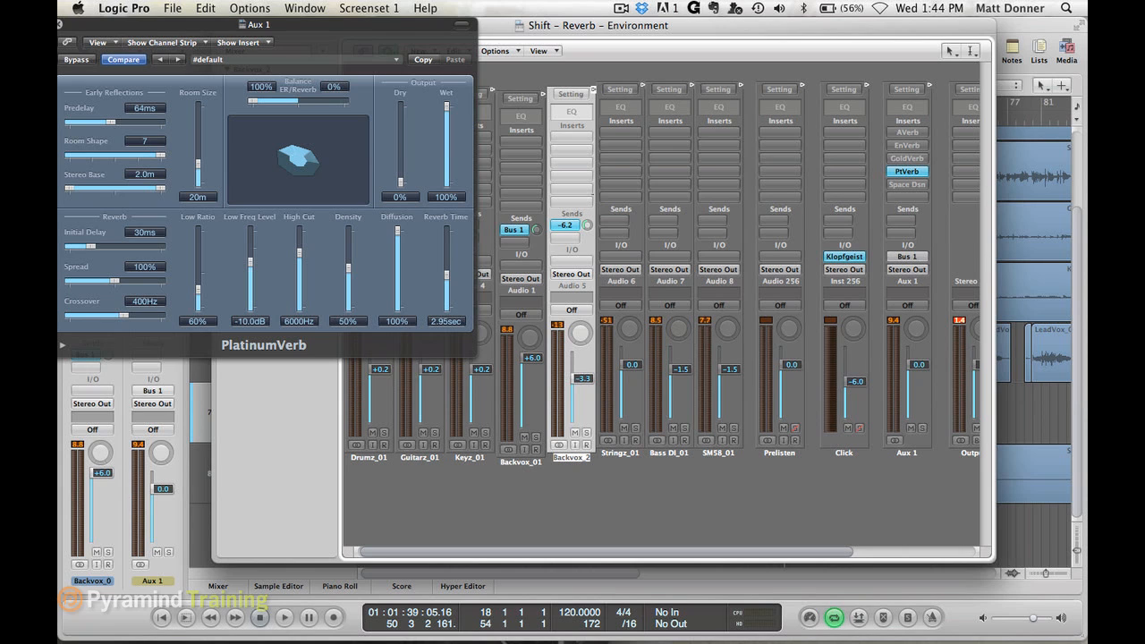
- Play the song and move the PlatinumVerb window fully back into view
key(space)
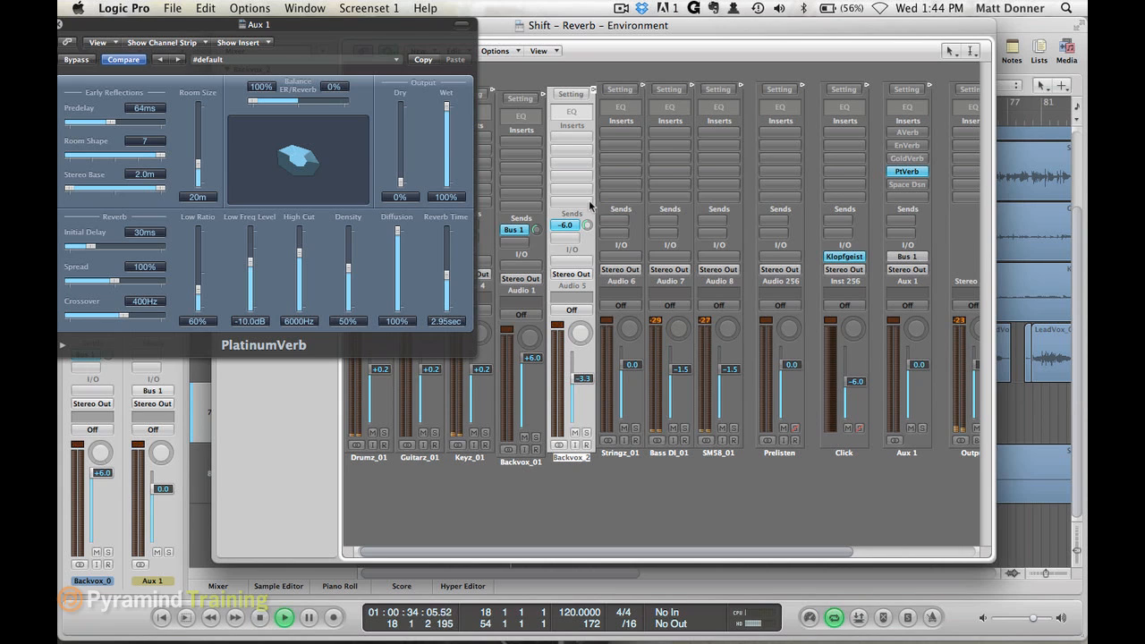
click(410, 26)
drag(409, 26, 511, 26)
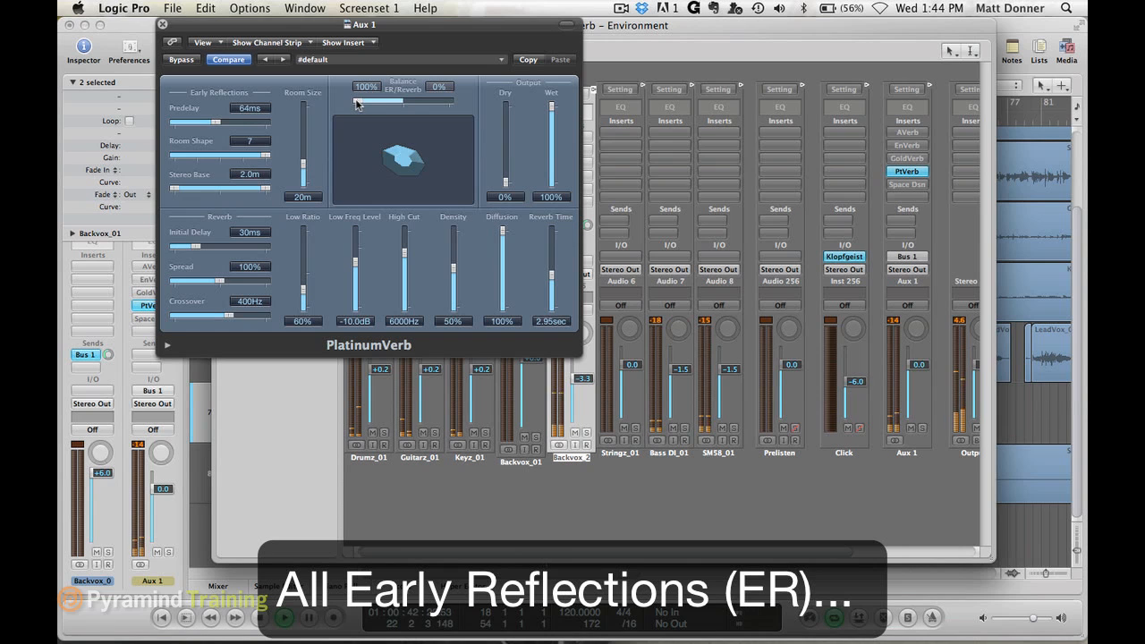
- During playback, audition PlatinumVerb's ER/Reverb balance at 100% reverb, 100% early reflections and 50/50, and stop the song
drag(356, 105, 452, 104)
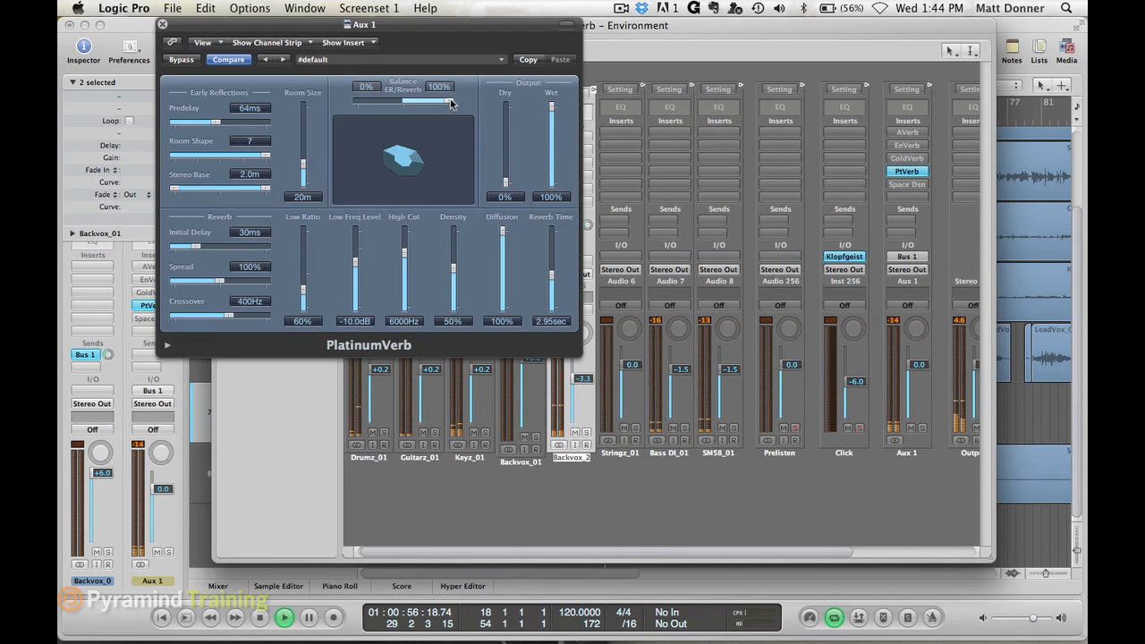
drag(450, 104, 331, 96)
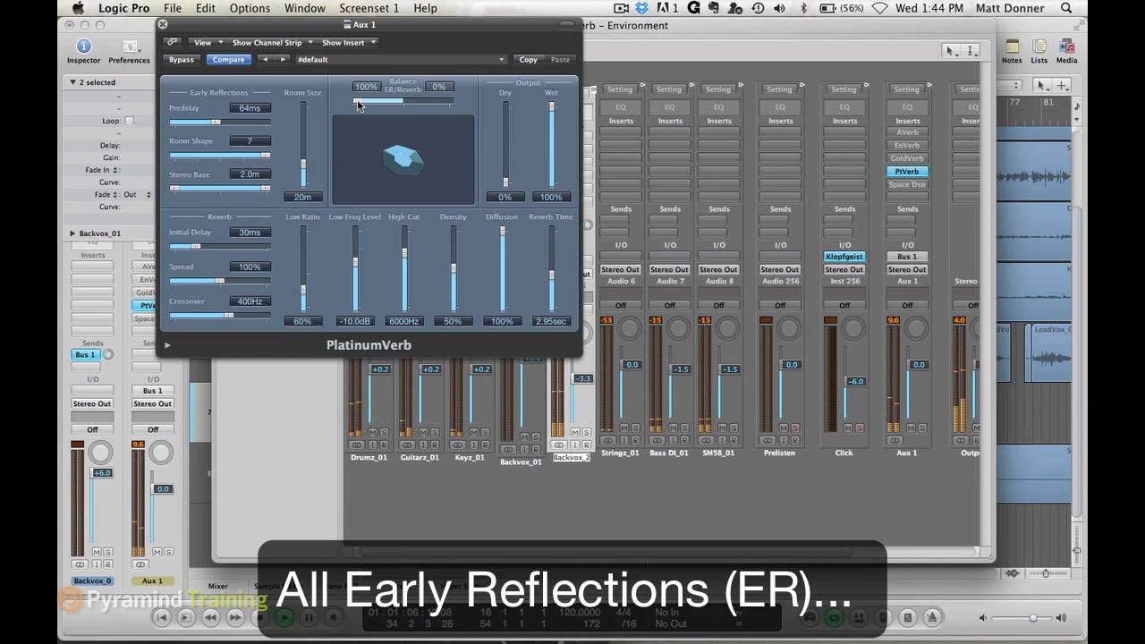
drag(358, 106, 404, 106)
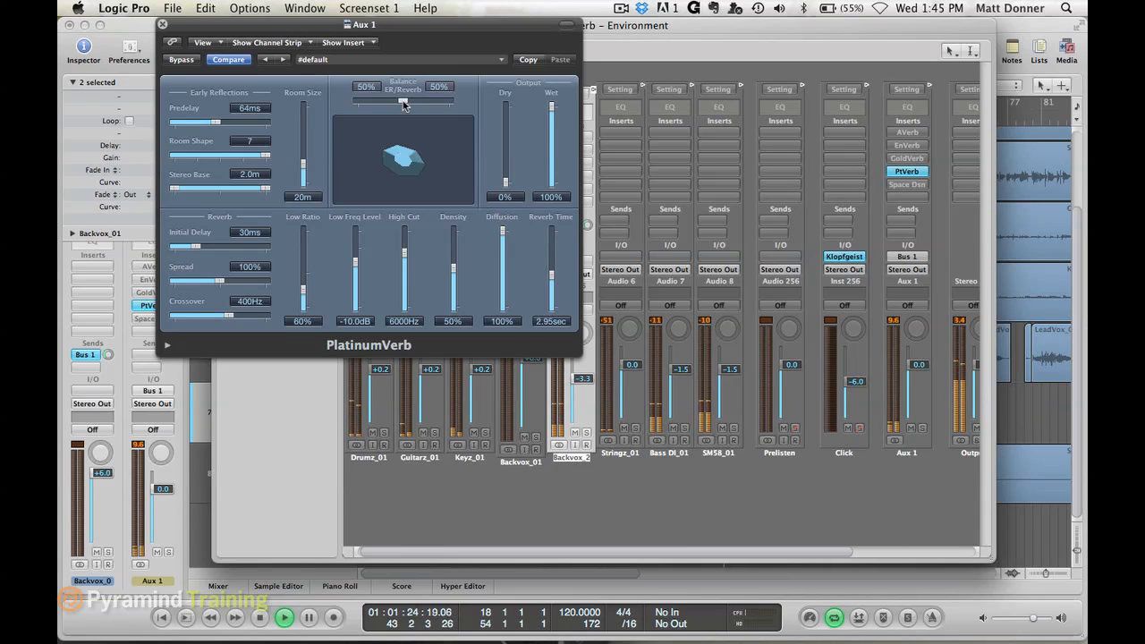
drag(404, 105, 313, 106)
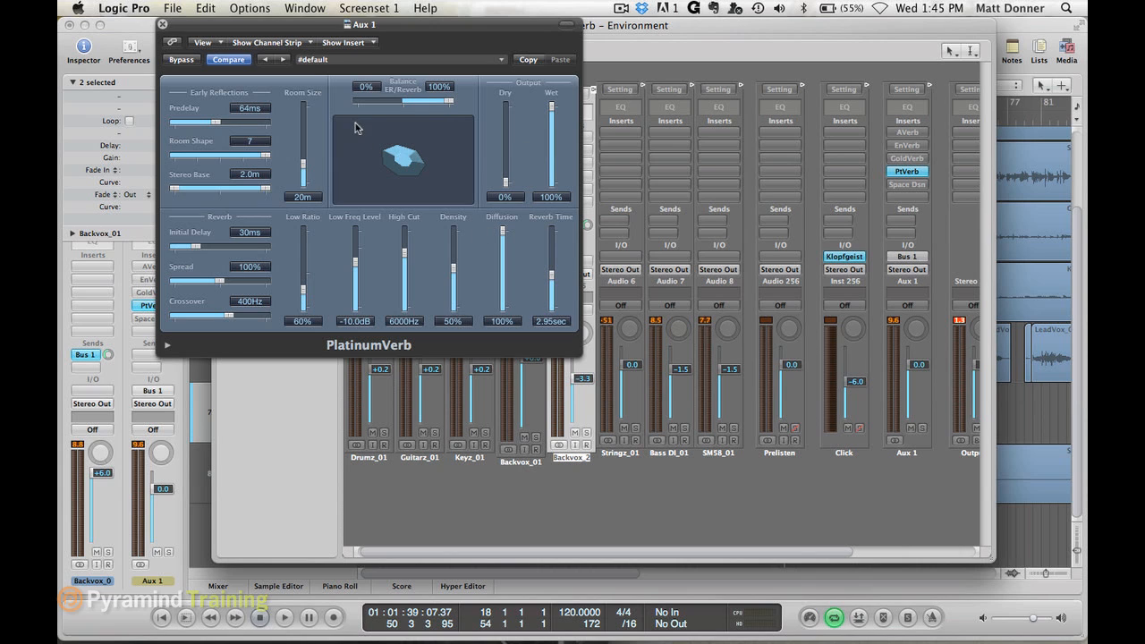
- Swing the ER/Reverb balance between 100% early reflections, 100% reverb and 50/50, ending at 100% early reflections
drag(449, 104, 337, 96)
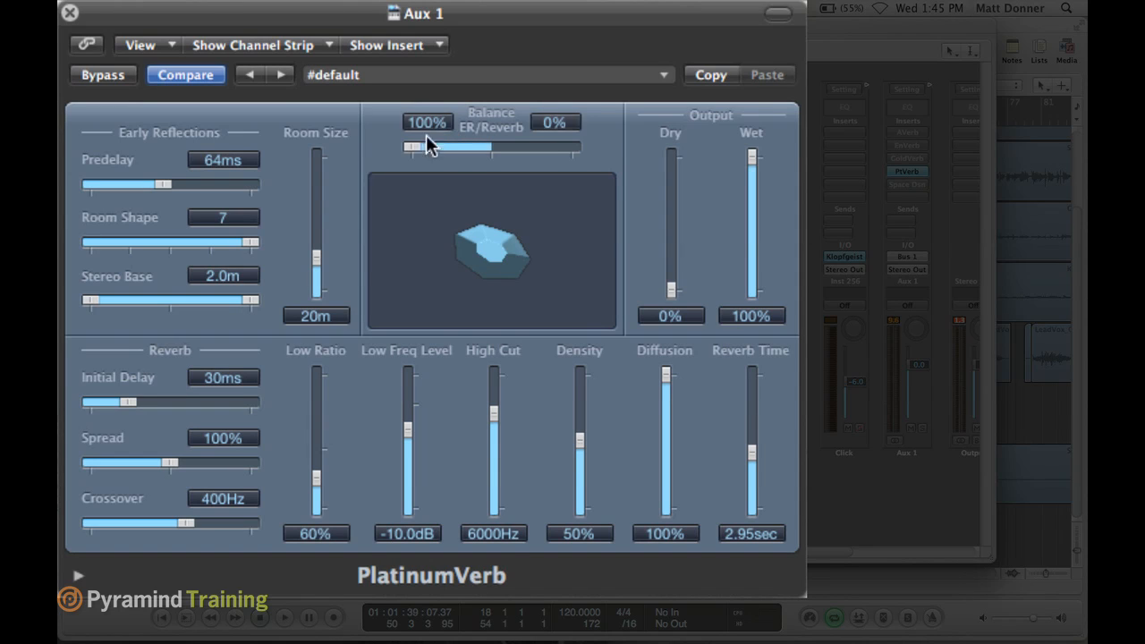
drag(416, 147, 591, 174)
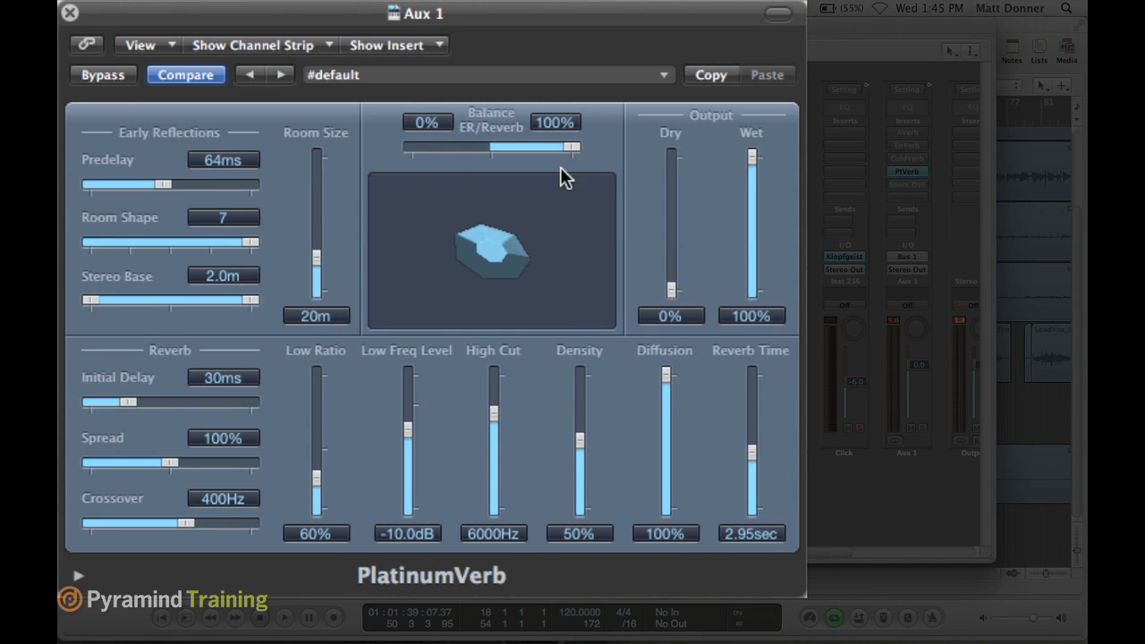
drag(576, 154, 495, 157)
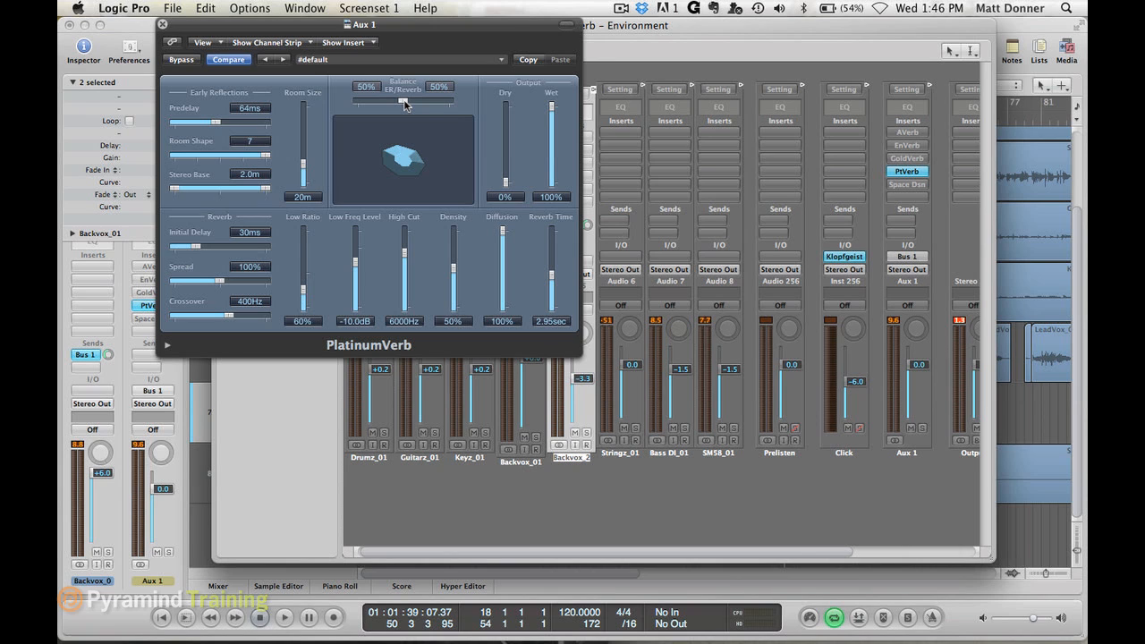
drag(404, 104, 356, 104)
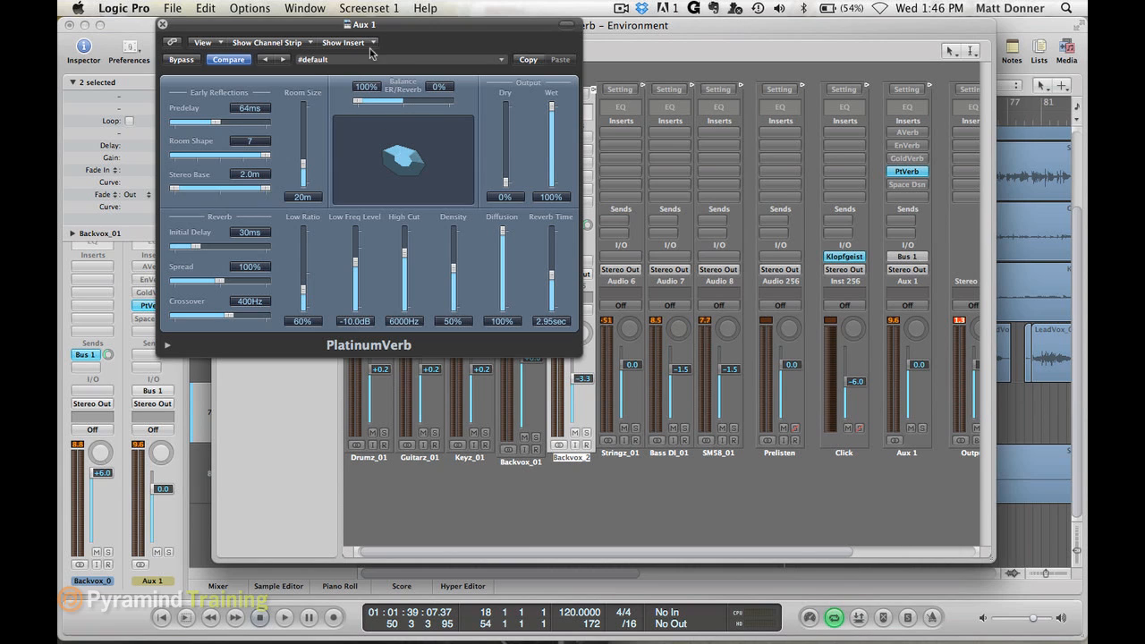
- Replace PtVerb with Space Dsn as the active Aux 1 reverb, and set Space Designer's Dry output to 0
click(162, 25)
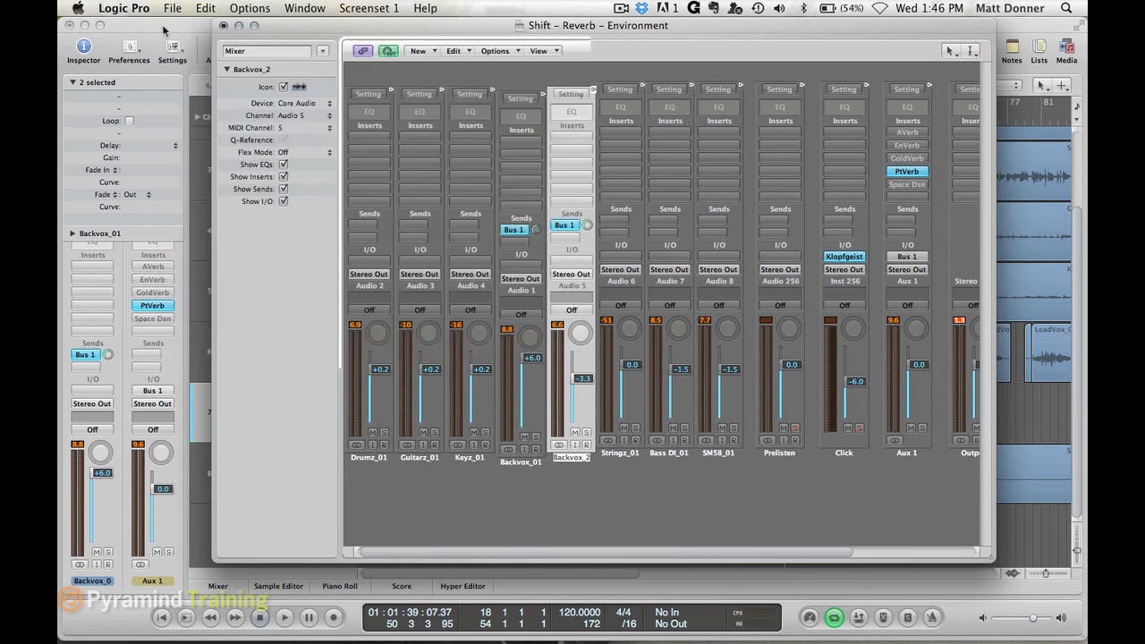
click(908, 184)
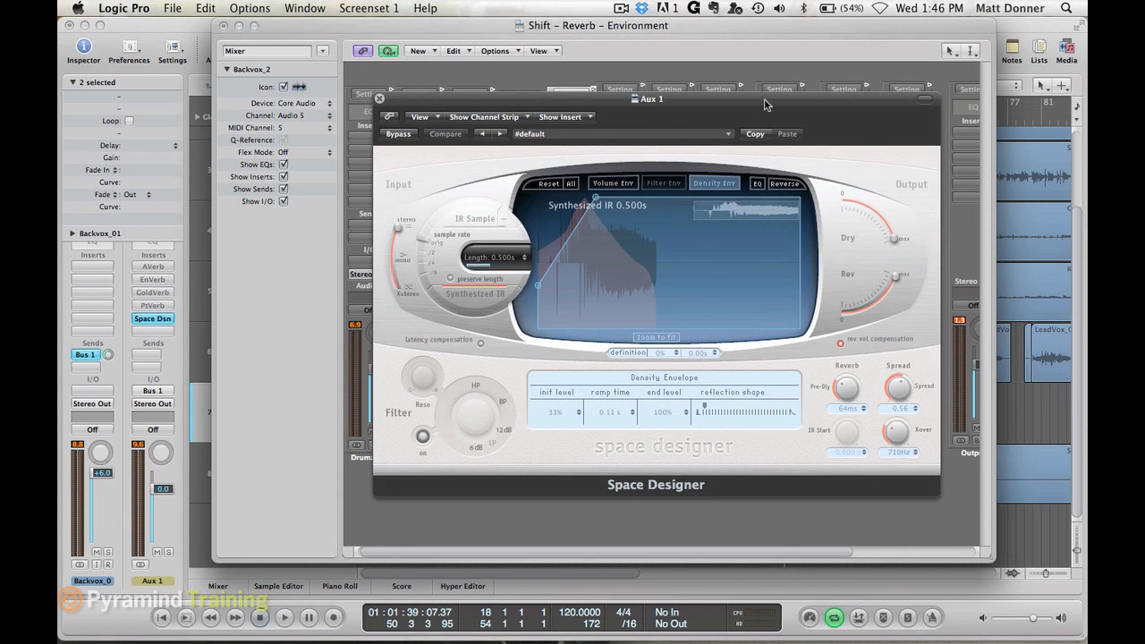
drag(770, 98, 542, 31)
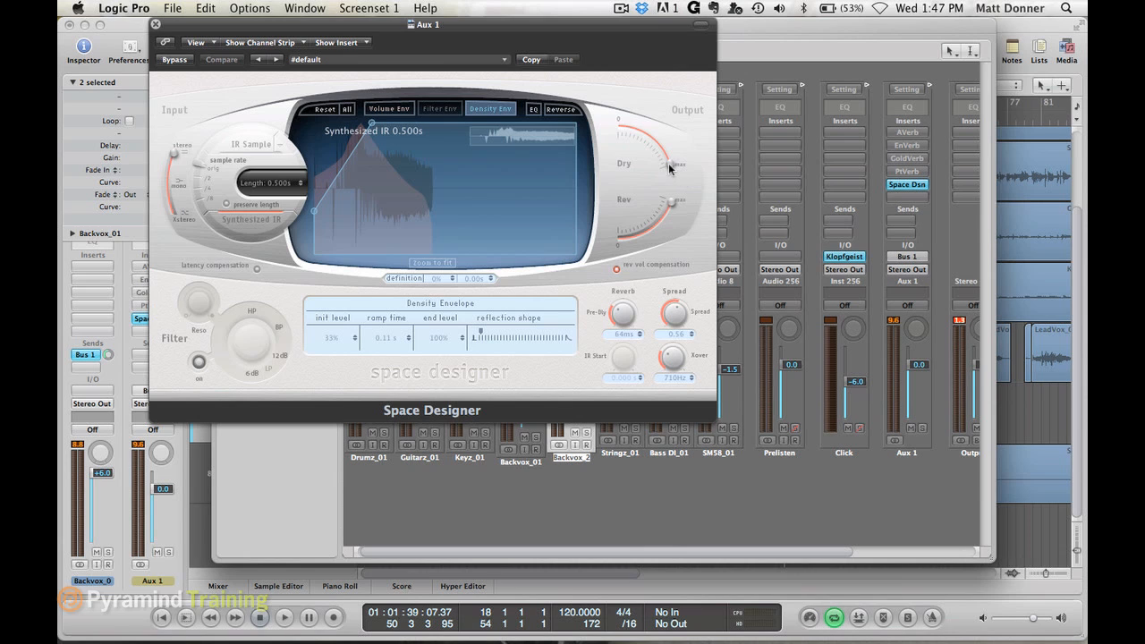
drag(668, 163, 594, 127)
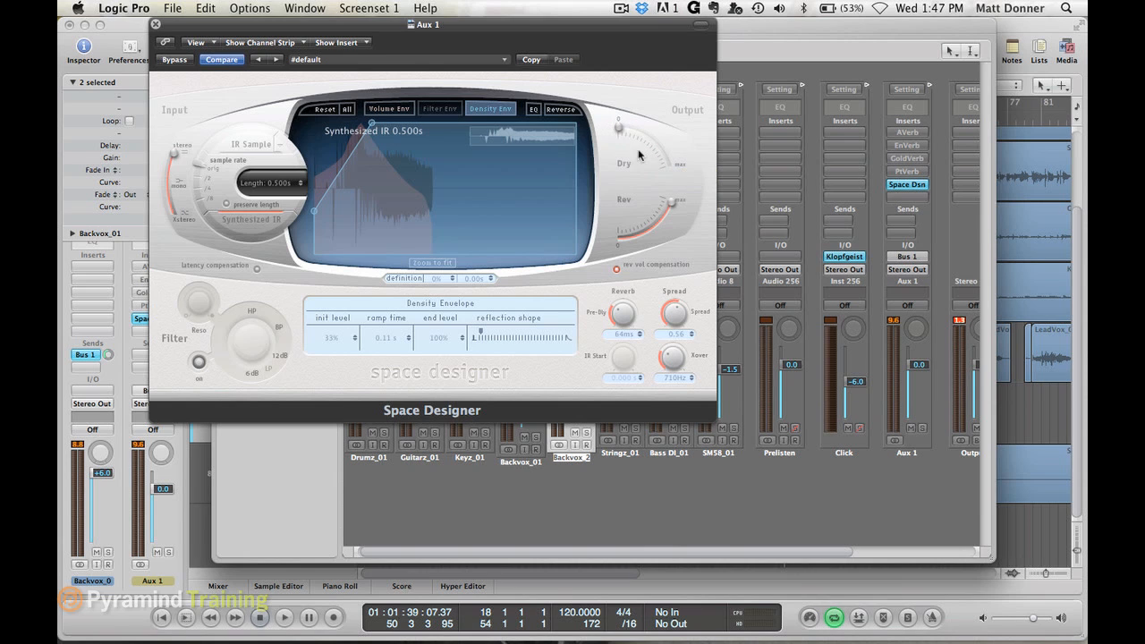
mouse_move(674, 191)
- Try a much higher reflection shape in the Density Envelope, return it near its minimum, and toggle preserve length
drag(480, 335, 559, 337)
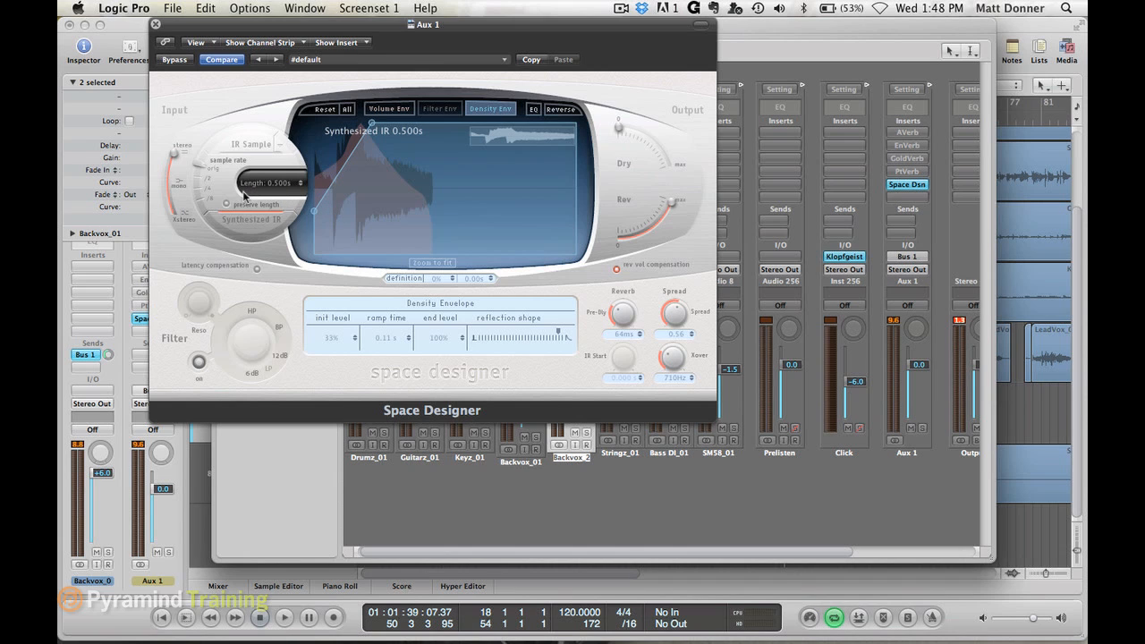
drag(560, 334, 483, 335)
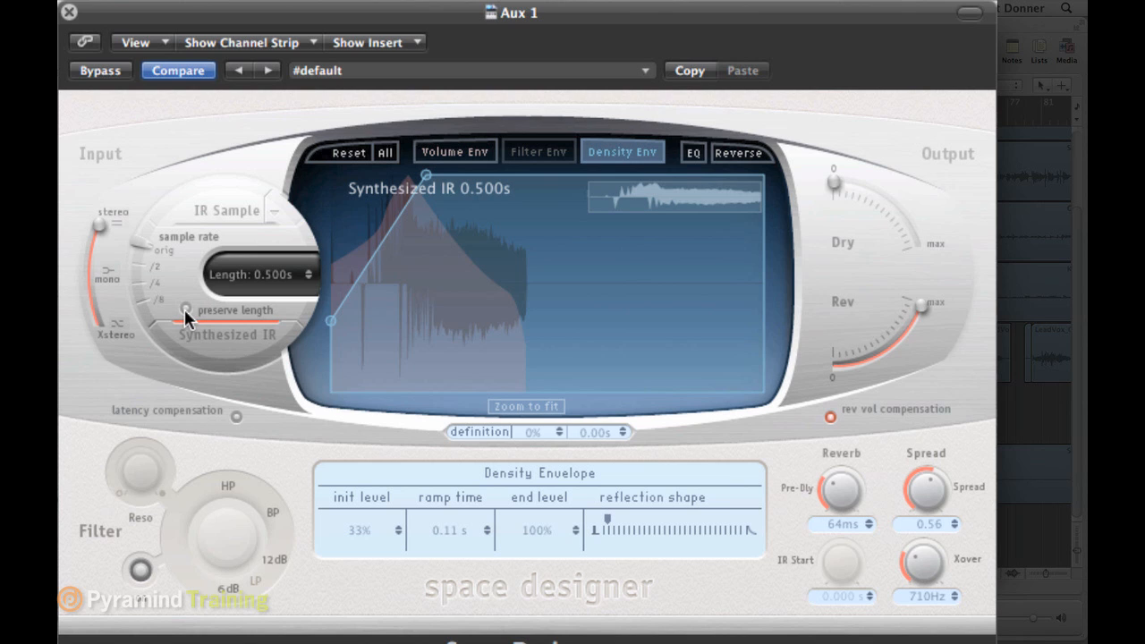
click(185, 310)
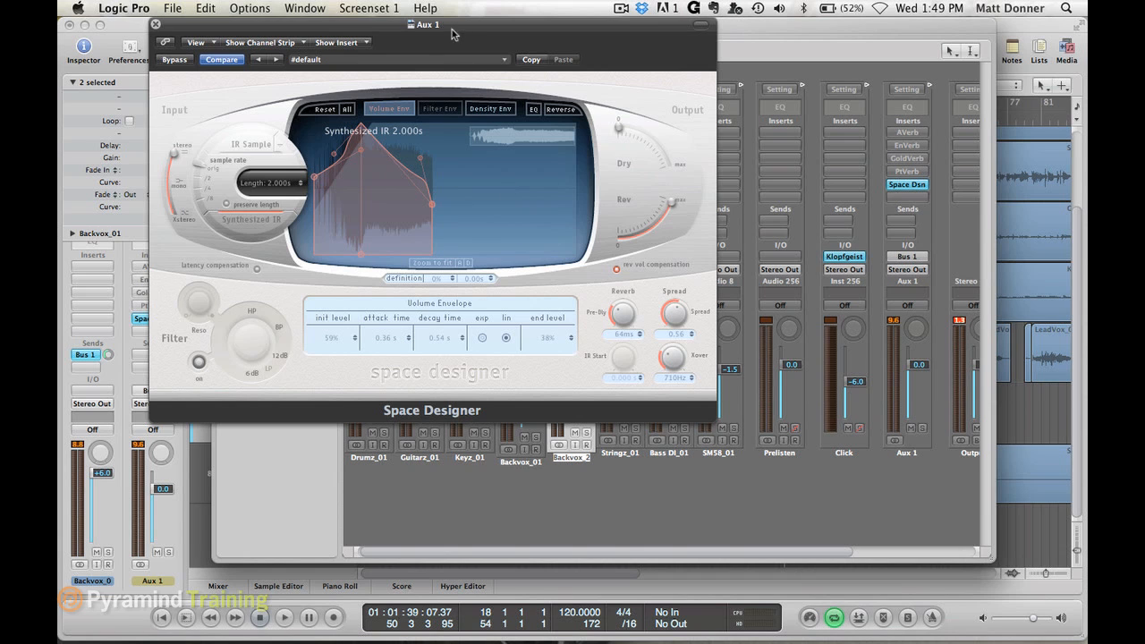
- Reposition the Space Designer window, play the song, and shorten the synthesized IR length to 0.500s
drag(450, 33, 488, 22)
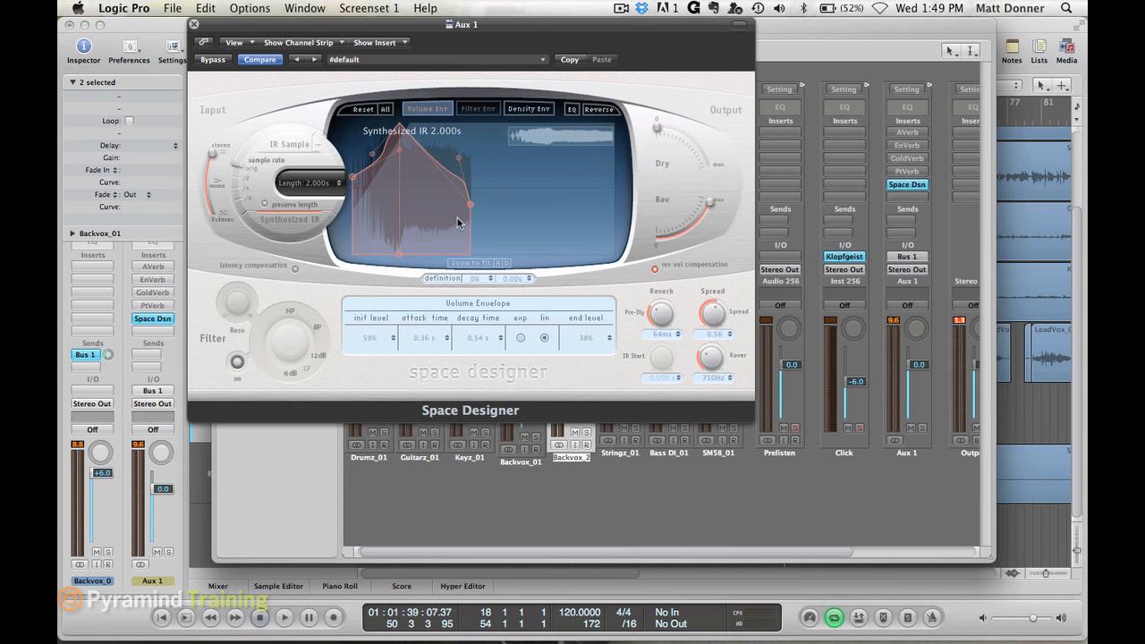
key(space)
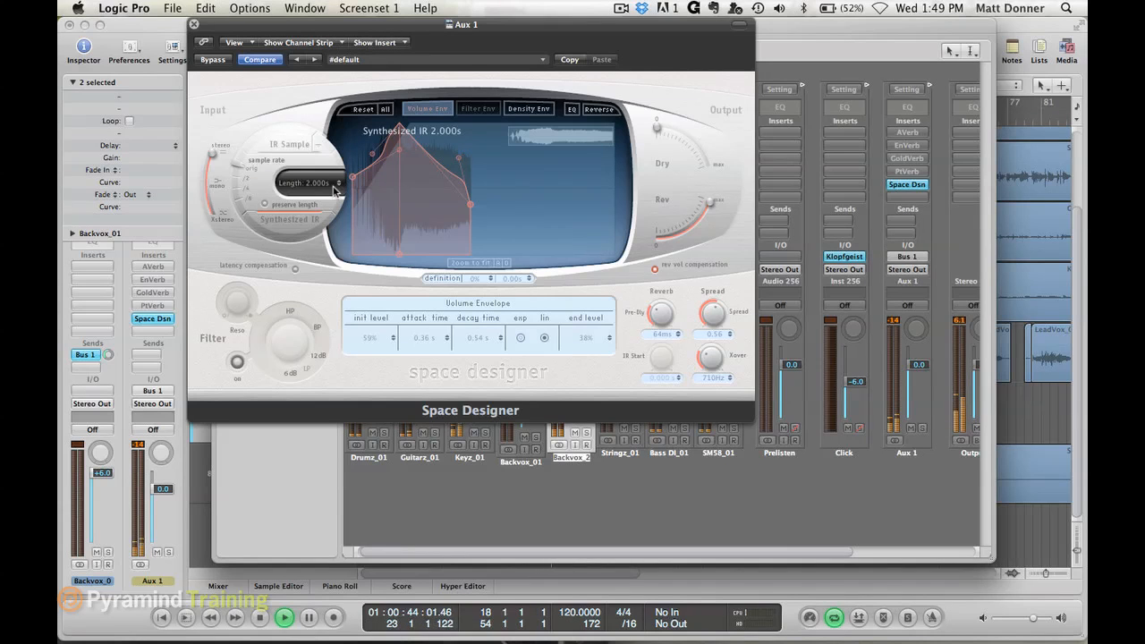
drag(334, 183, 286, 197)
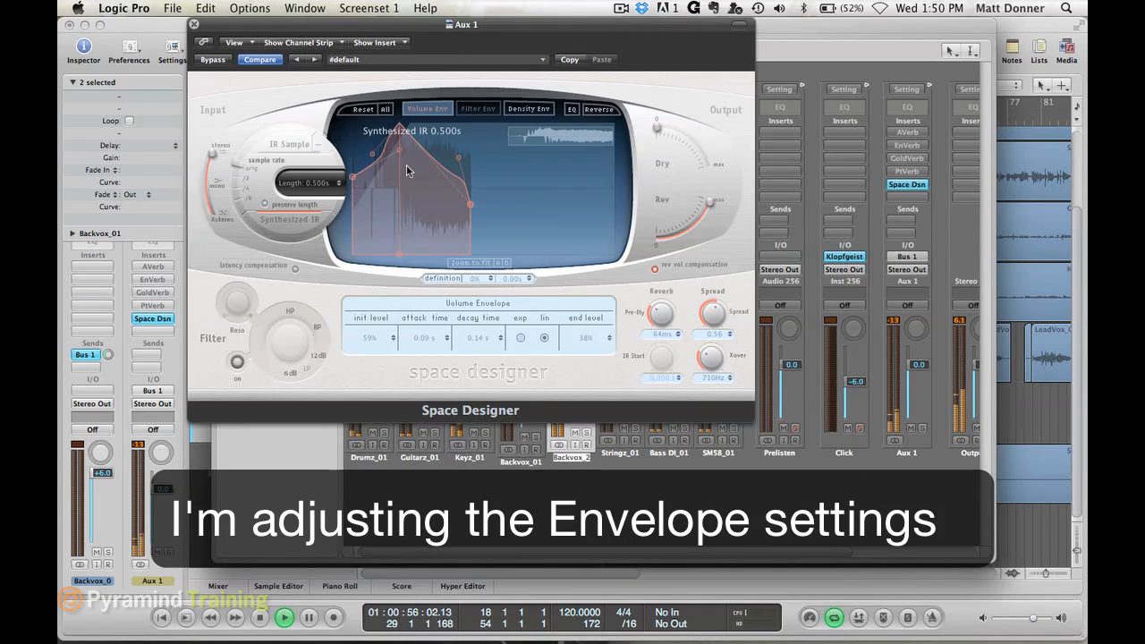
- Reshape the Volume Envelope's attack and decay curves during playback, with the attack time raised to 0.18 s
drag(399, 156, 369, 176)
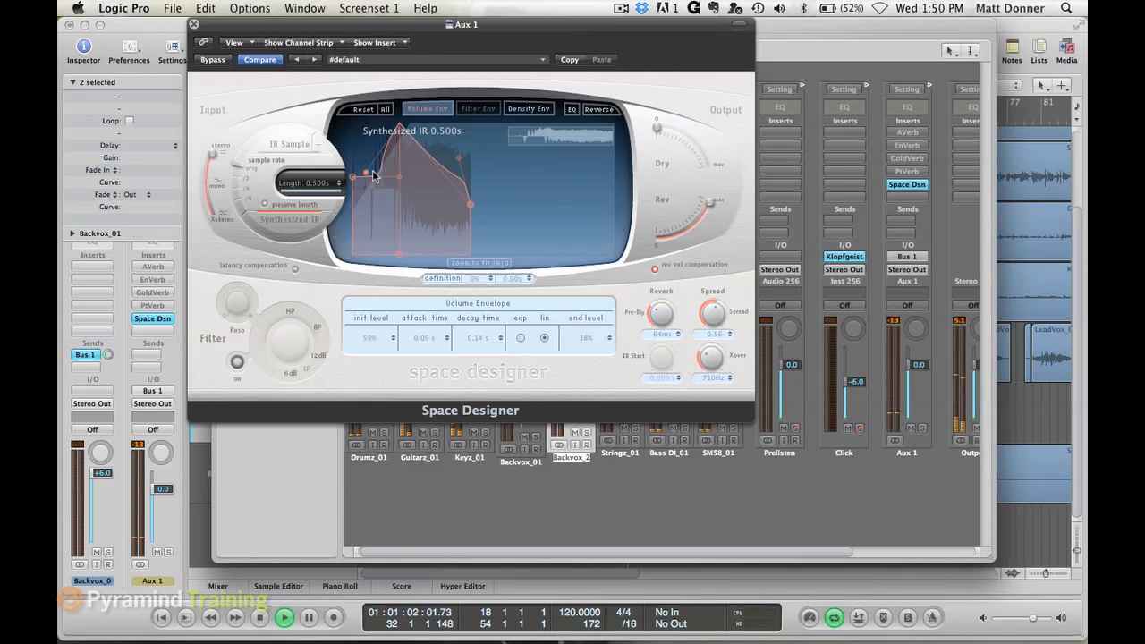
drag(460, 159, 456, 177)
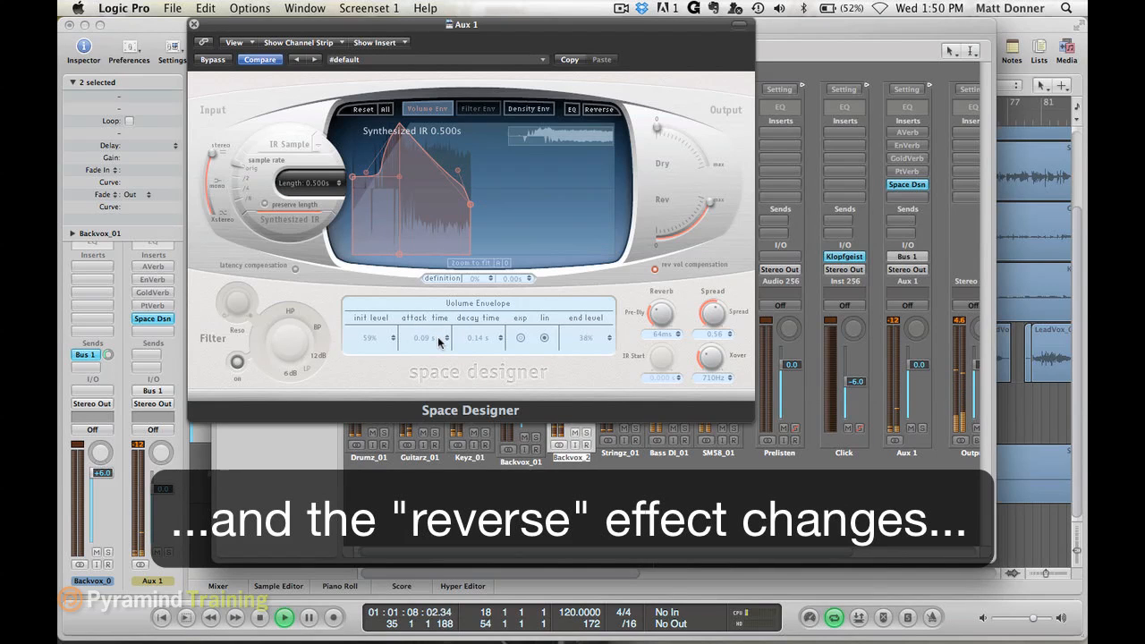
drag(441, 339, 442, 321)
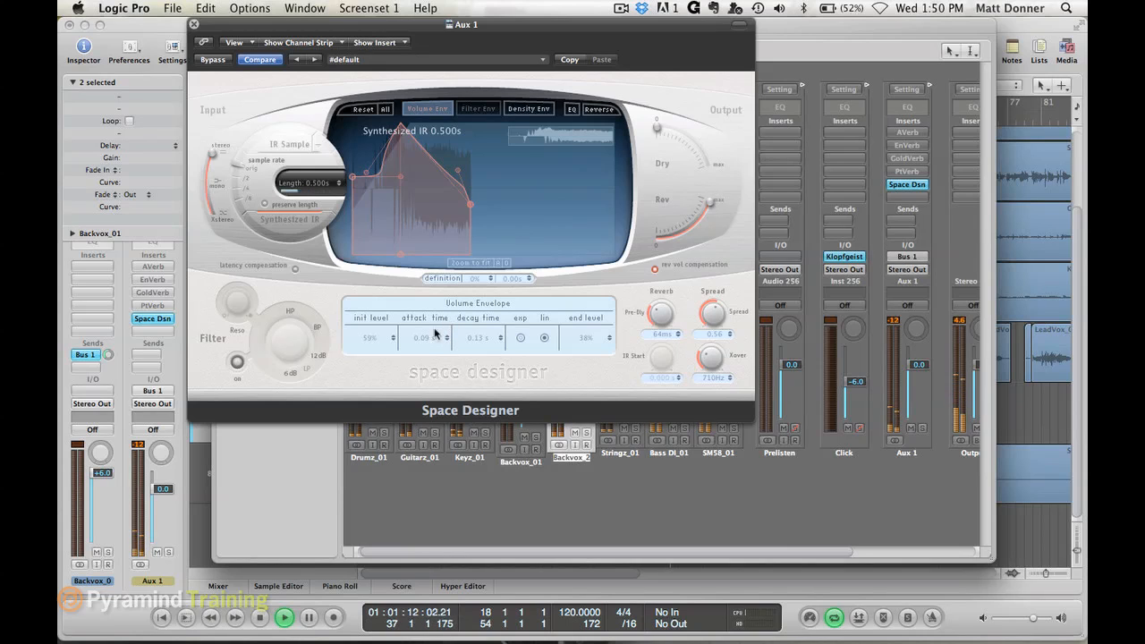
drag(424, 339, 423, 313)
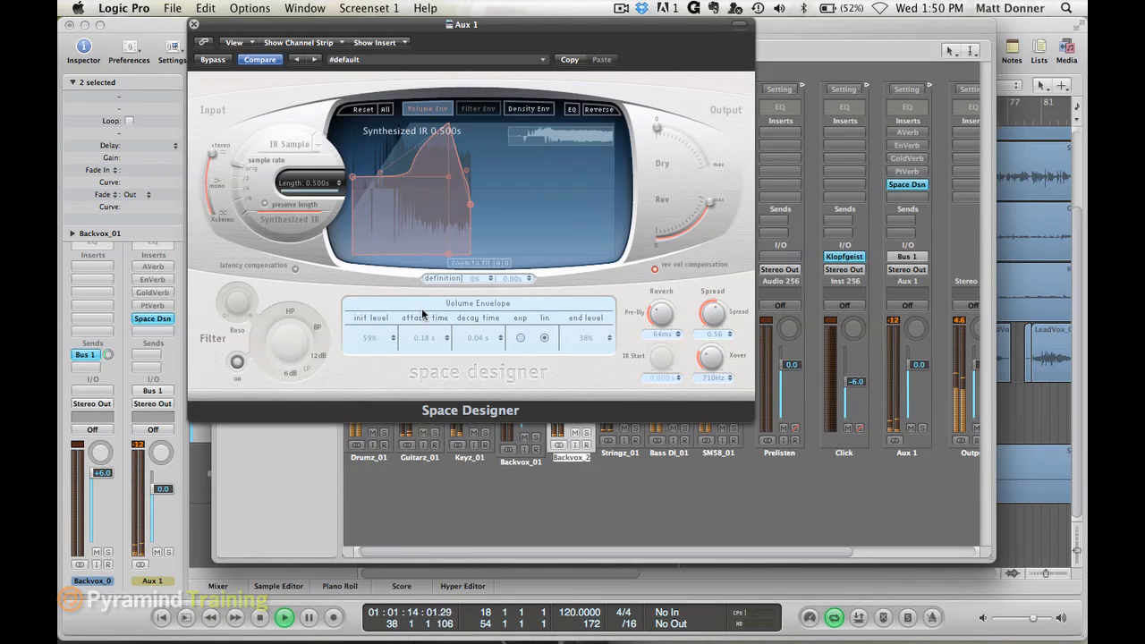
drag(383, 176, 369, 159)
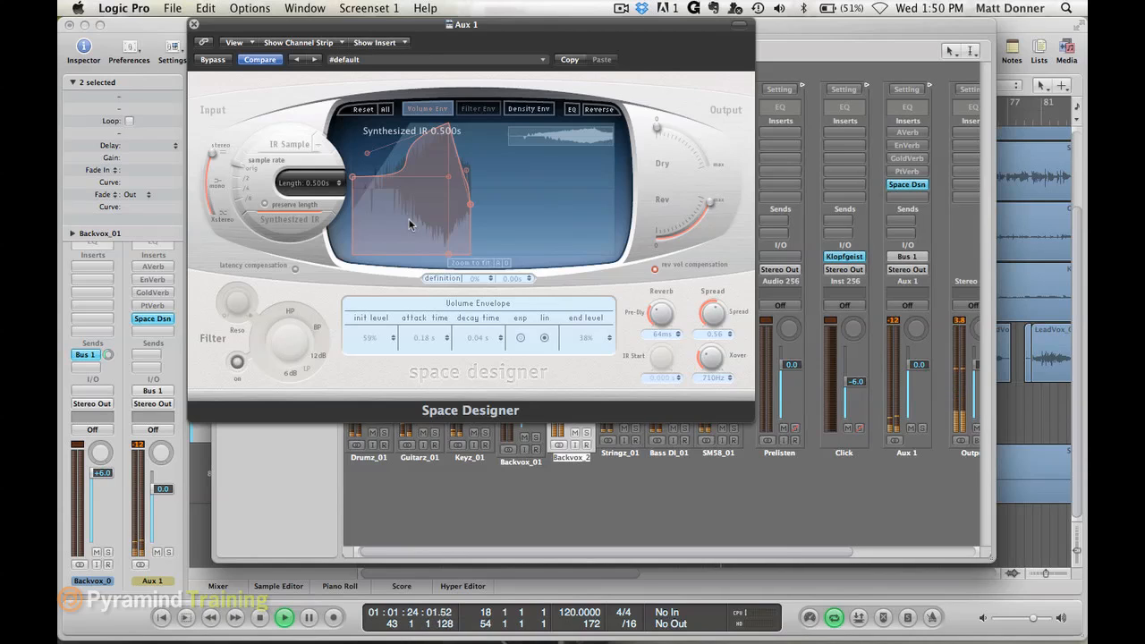
key(space)
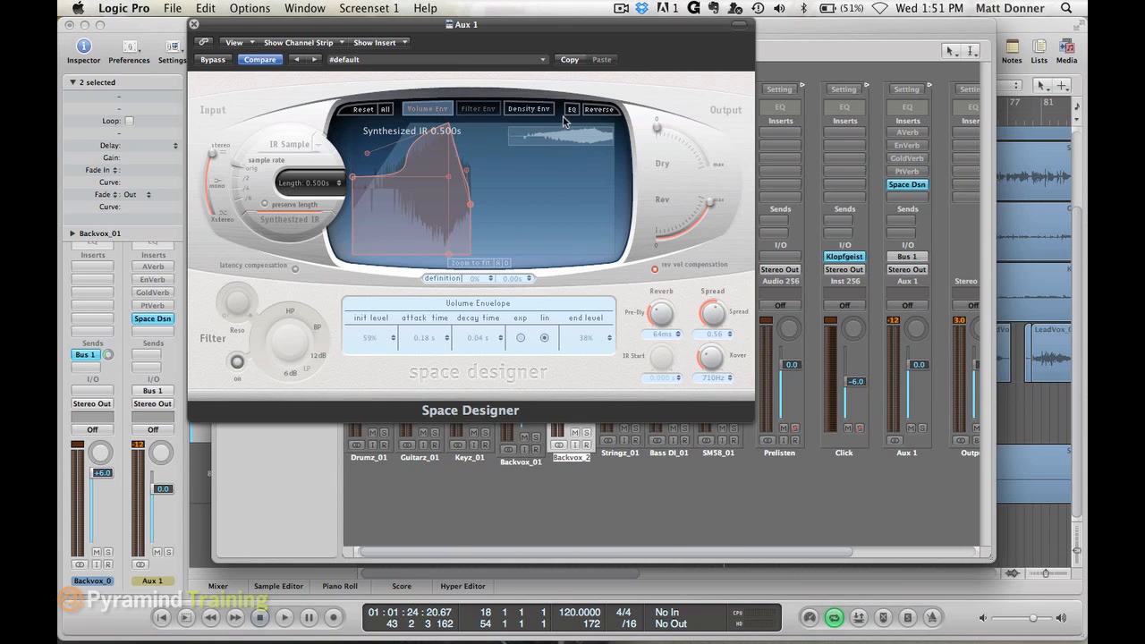
- Reverse the impulse response, listen to it during playback, and turn the reversal back off before stopping the song
click(602, 110)
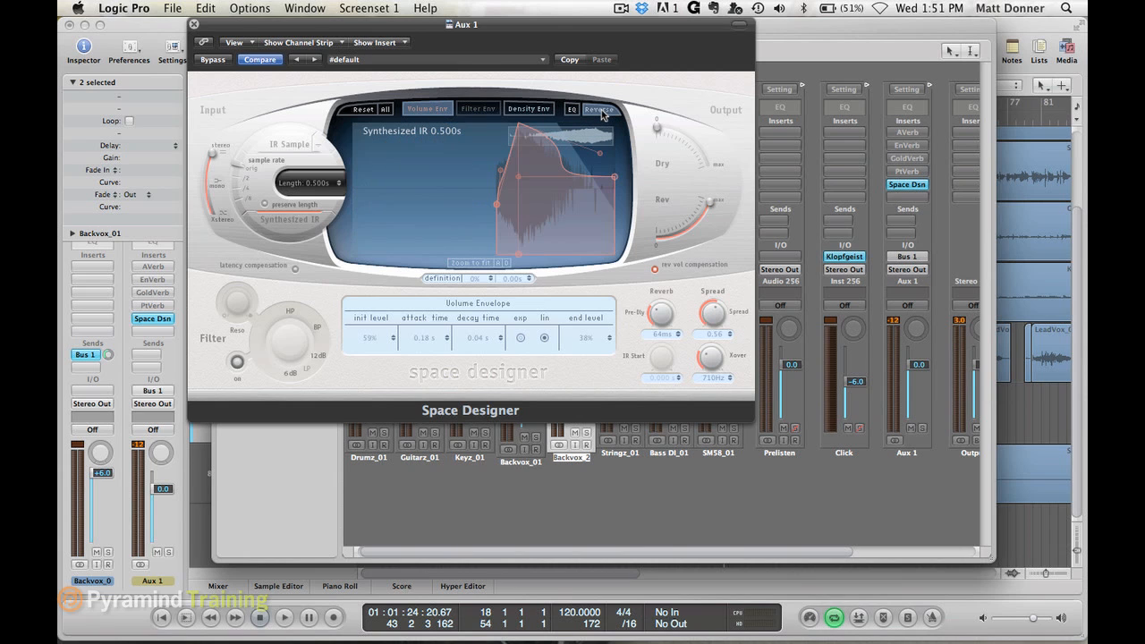
key(space)
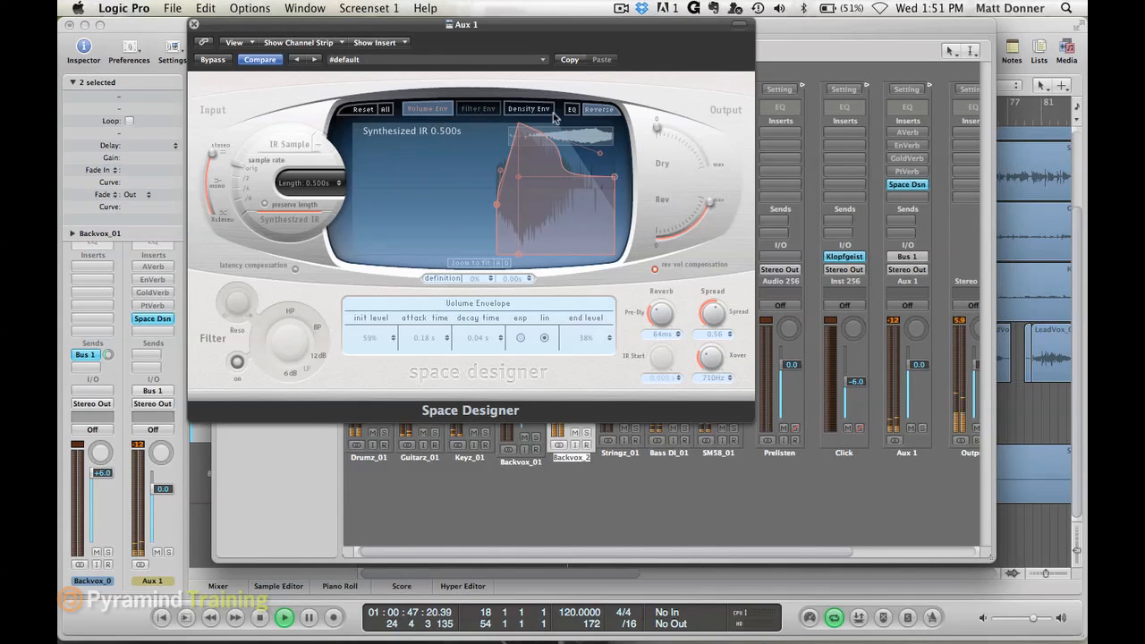
click(605, 114)
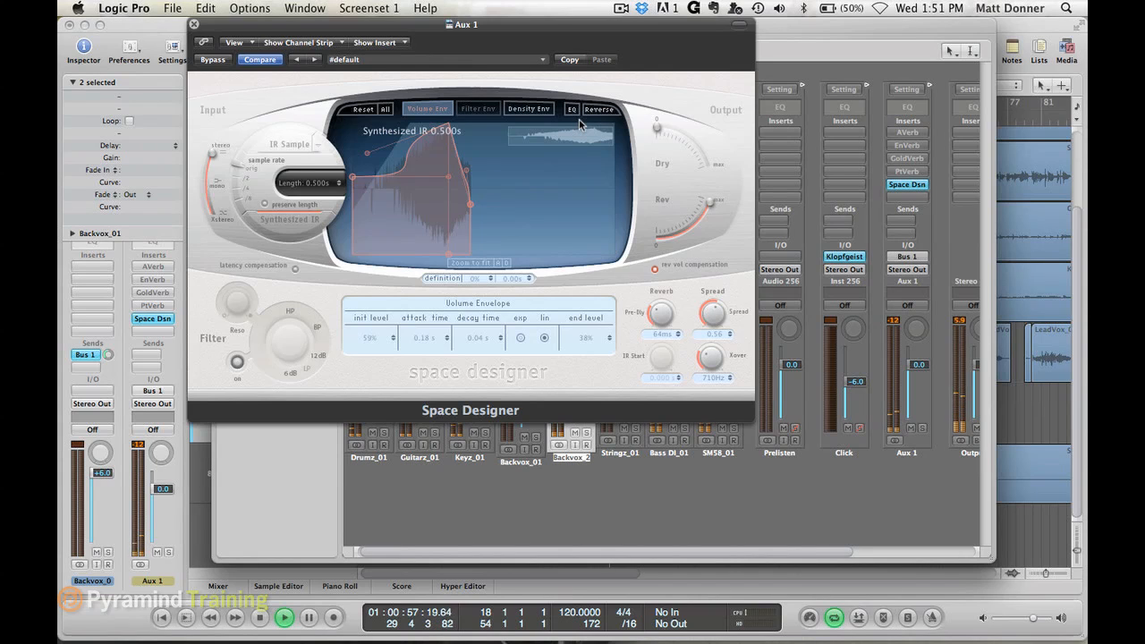
key(space)
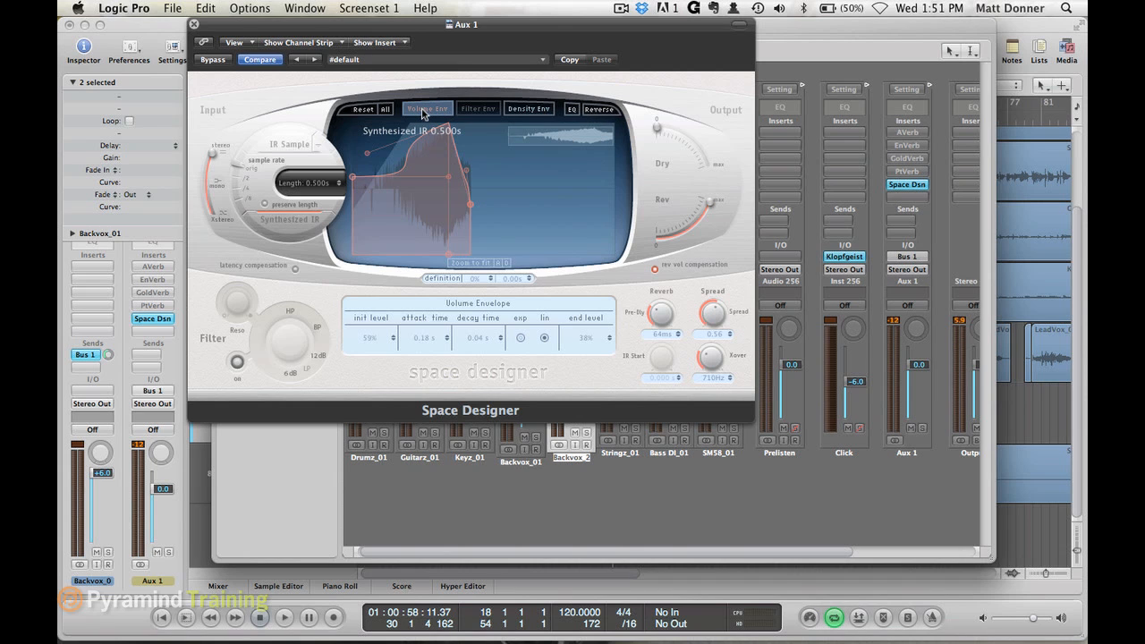
- Bow the Volume Envelope's attack and decay curves outward, and try different Pre-Dly amounts during playback
drag(449, 177, 366, 118)
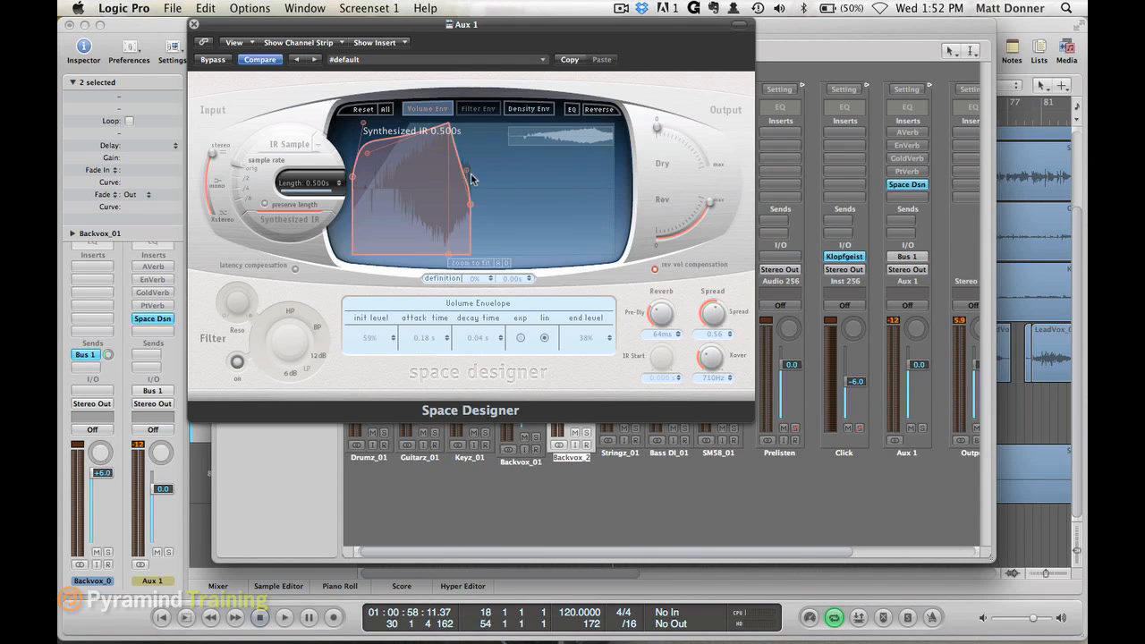
drag(466, 175, 488, 149)
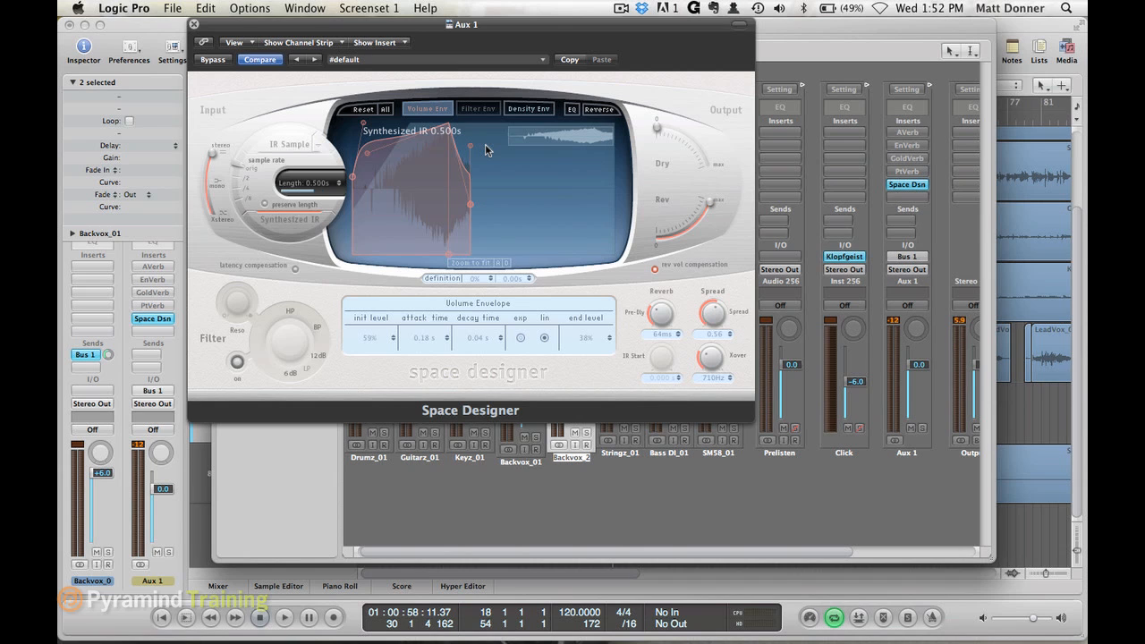
key(space)
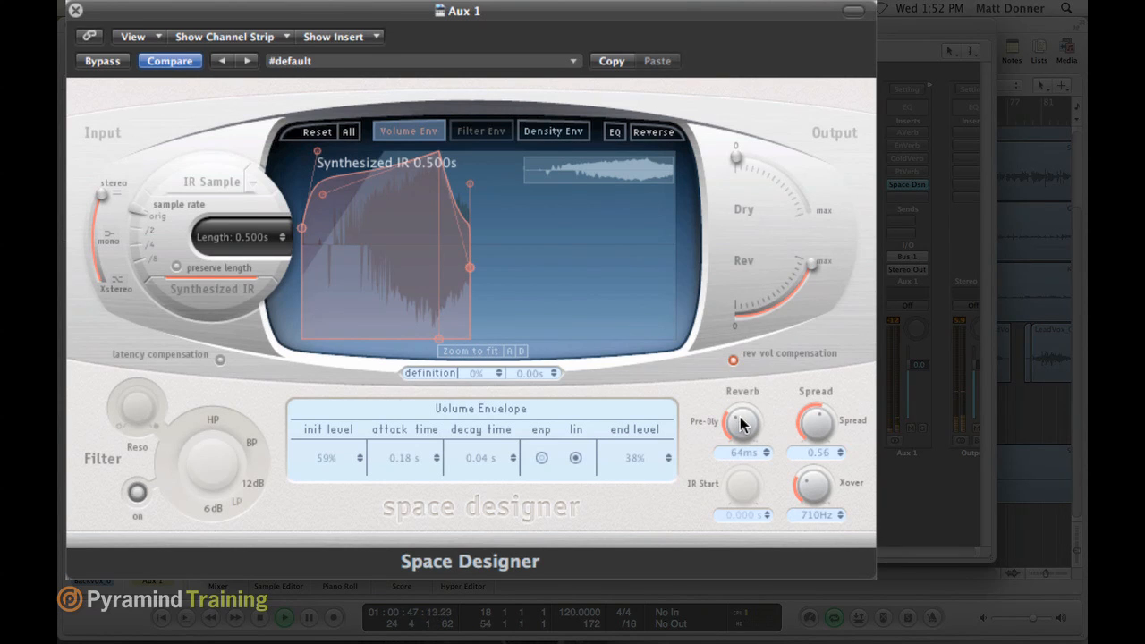
drag(741, 420, 744, 426)
drag(741, 421, 740, 380)
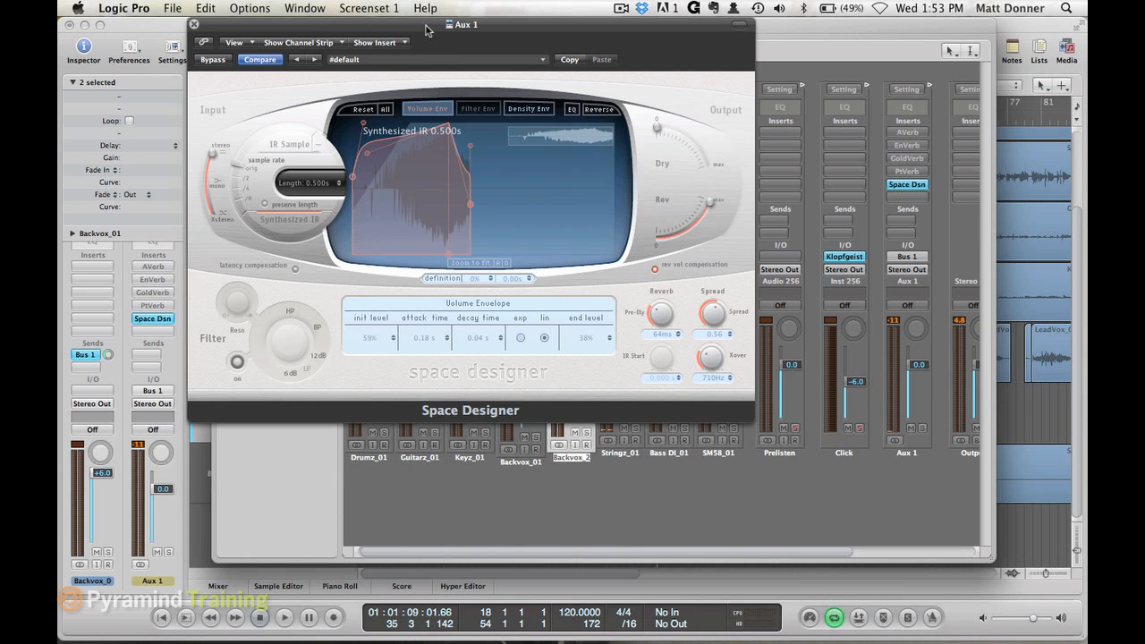
- Move Space Designer aside to add Backvox_01 to the selected Backvox_2 and check its Bus 1 send, and bring the window back
drag(426, 30, 160, 127)
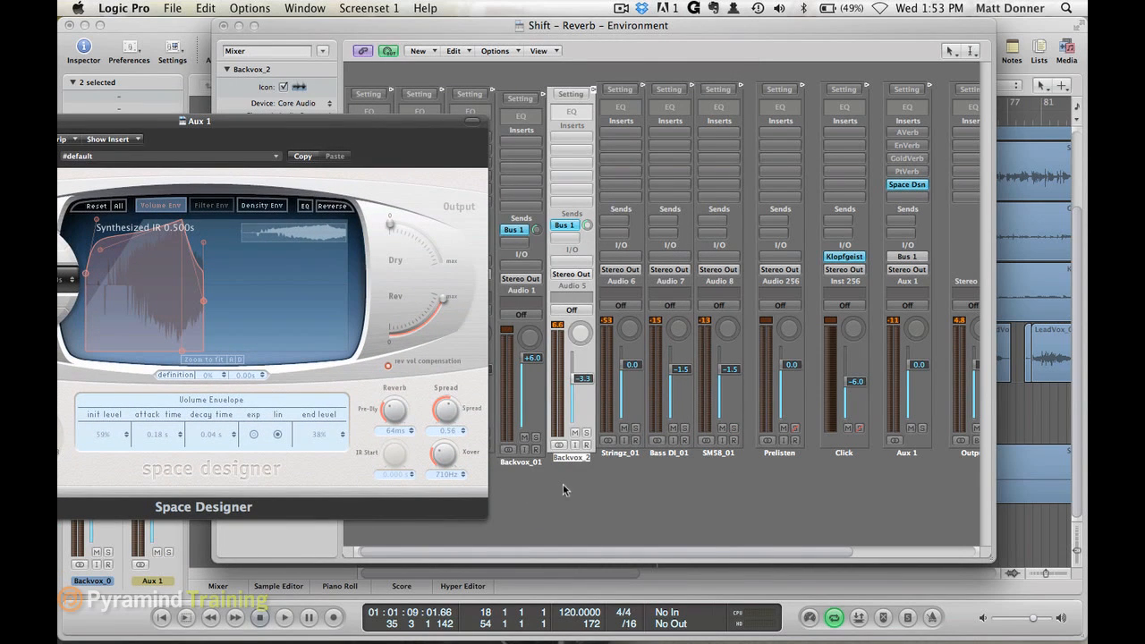
shift+click(541, 448)
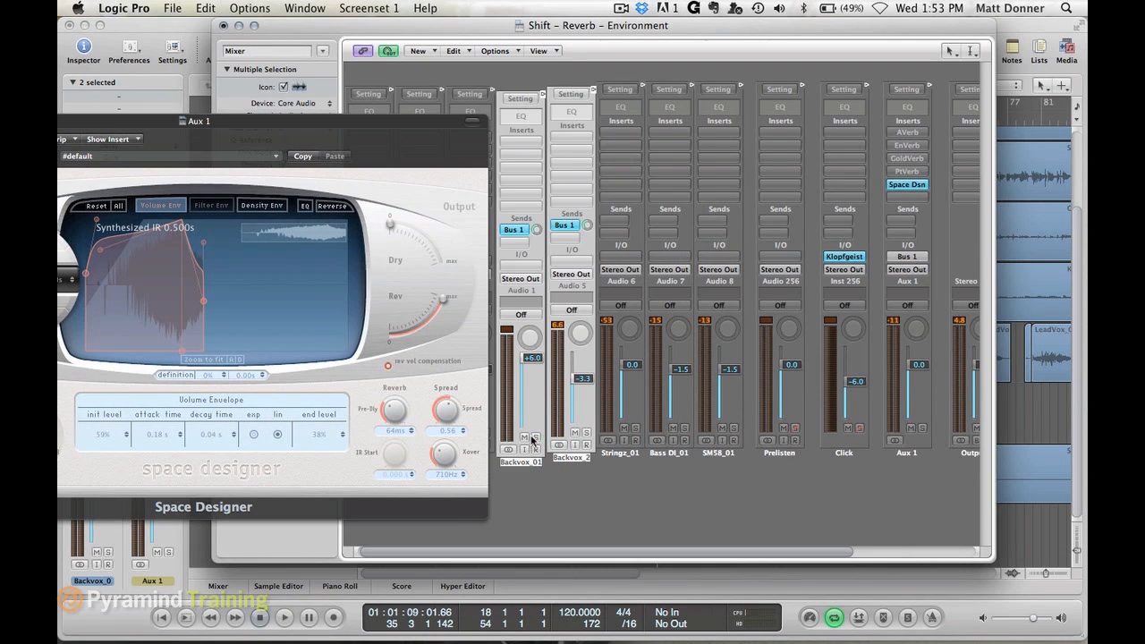
click(537, 230)
click(399, 126)
drag(399, 126, 758, 29)
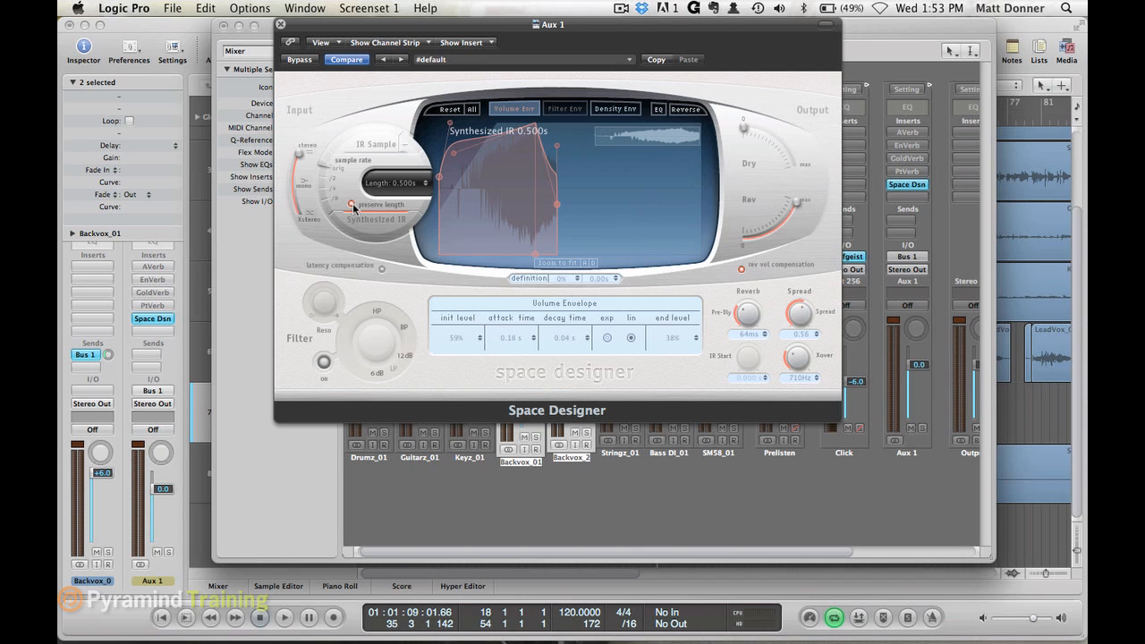
- Listen to the song through Space Designer with Preserve Length active, and close and bypass it on Aux 1
key(space)
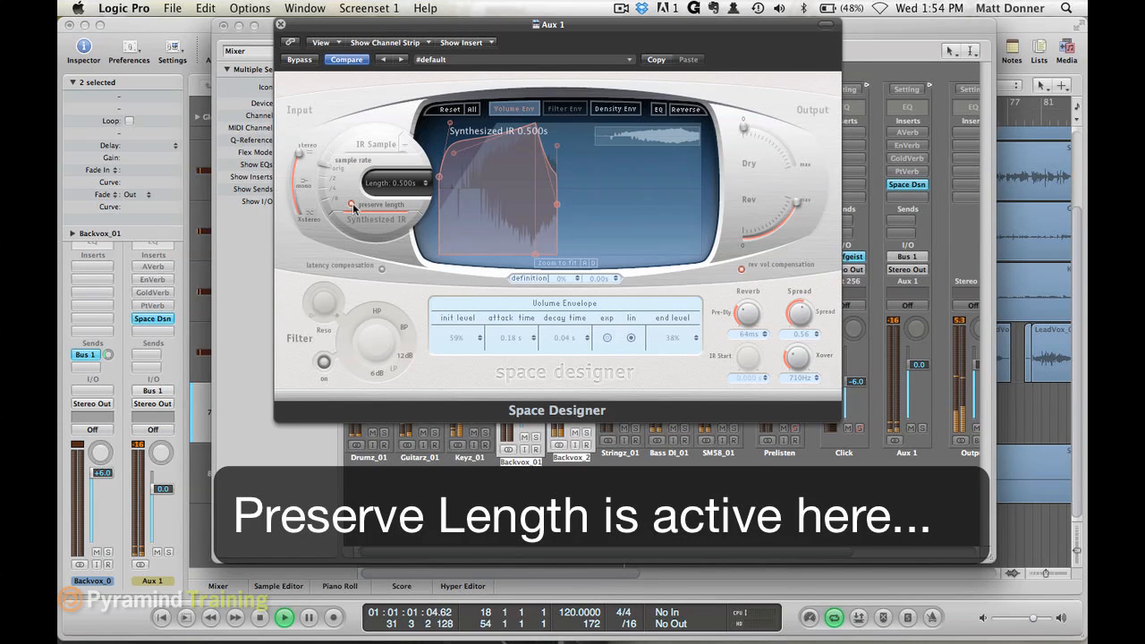
key(space)
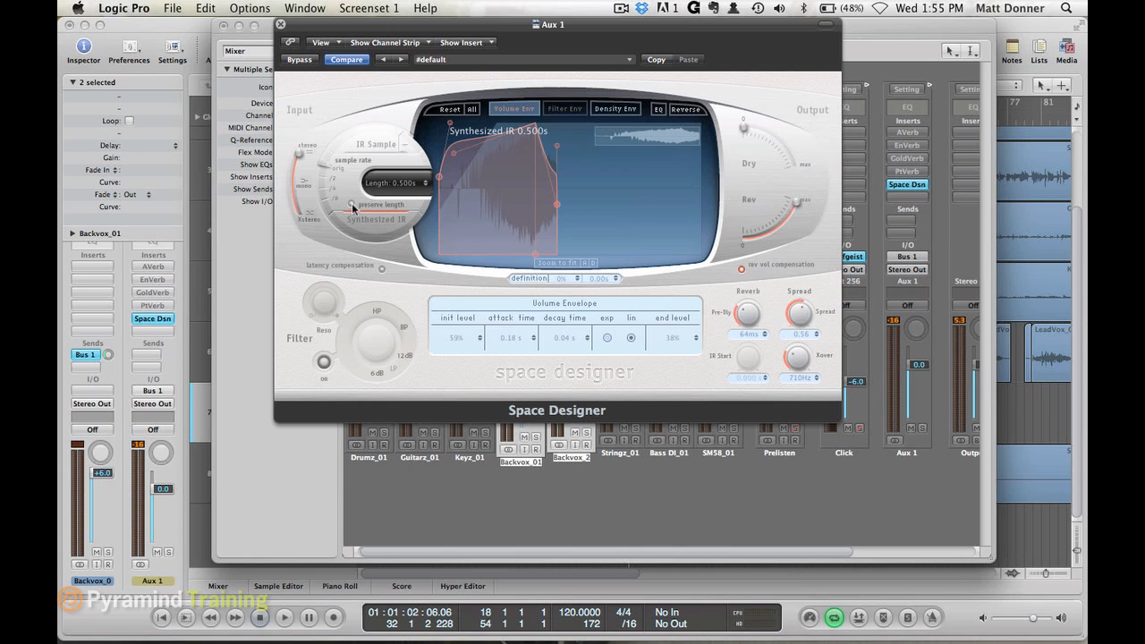
click(281, 25)
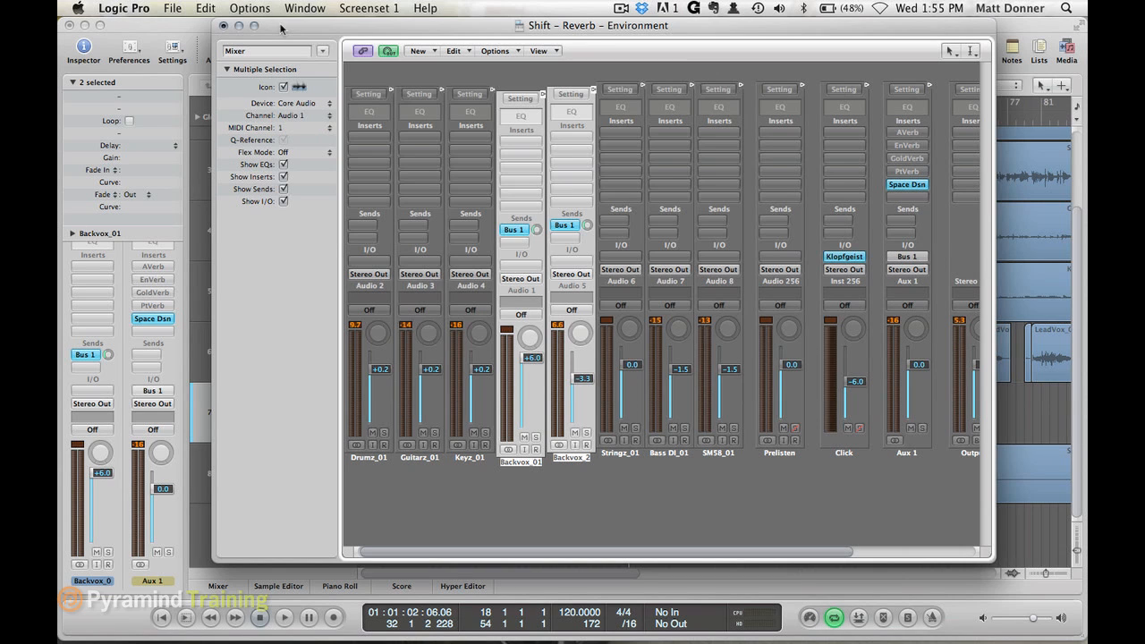
alt+click(906, 187)
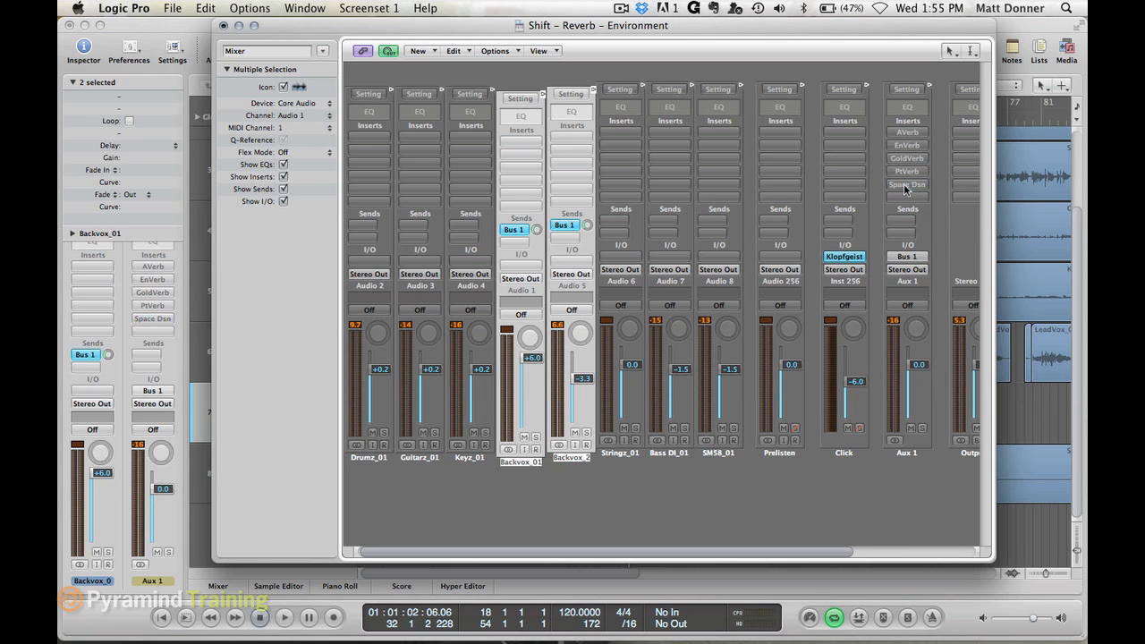
- Activate AVerb on Aux 1 and check its predelay and room settings
alt+click(908, 133)
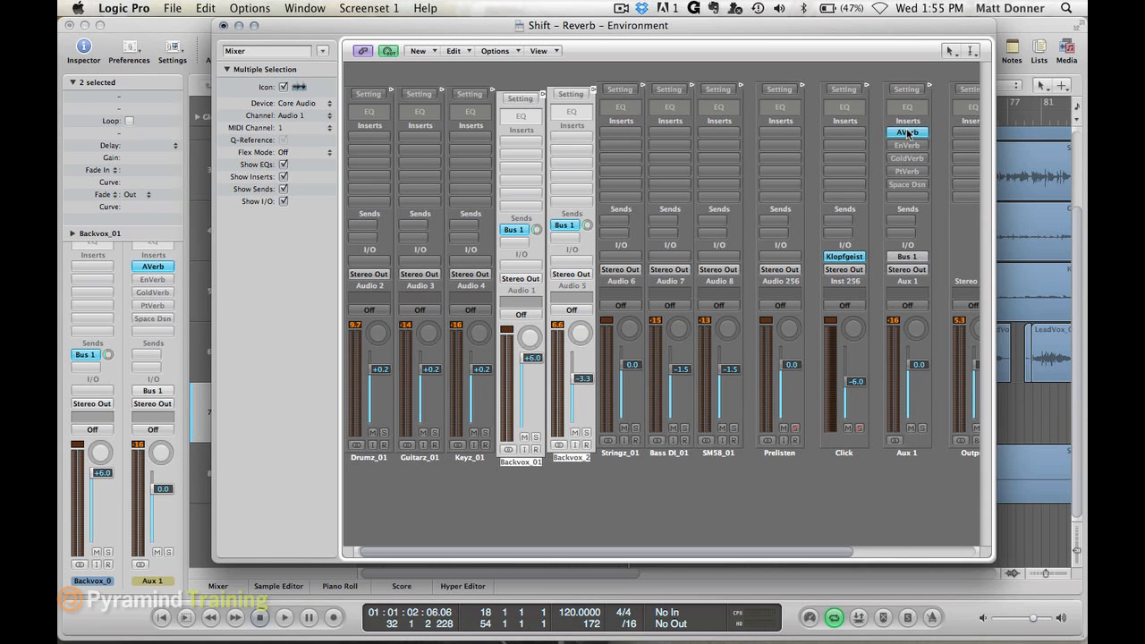
click(908, 133)
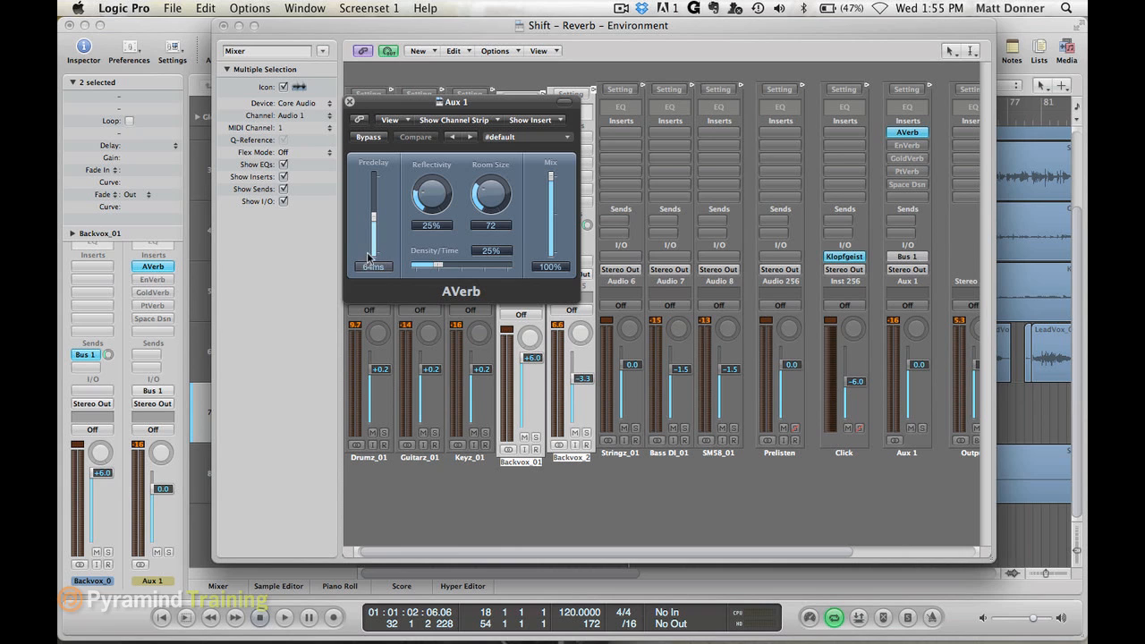
click(350, 102)
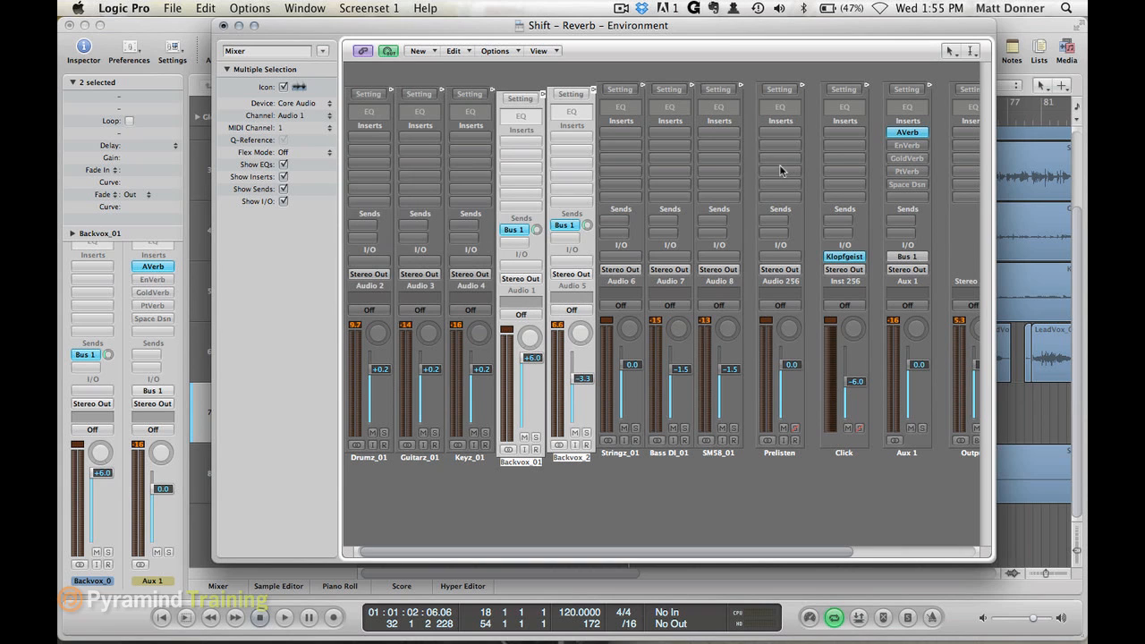
- Inspect the settings of the bypassed EnVerb and GoldVerb on Aux 1, moving GoldVerb clear of the selected channel strips
click(908, 145)
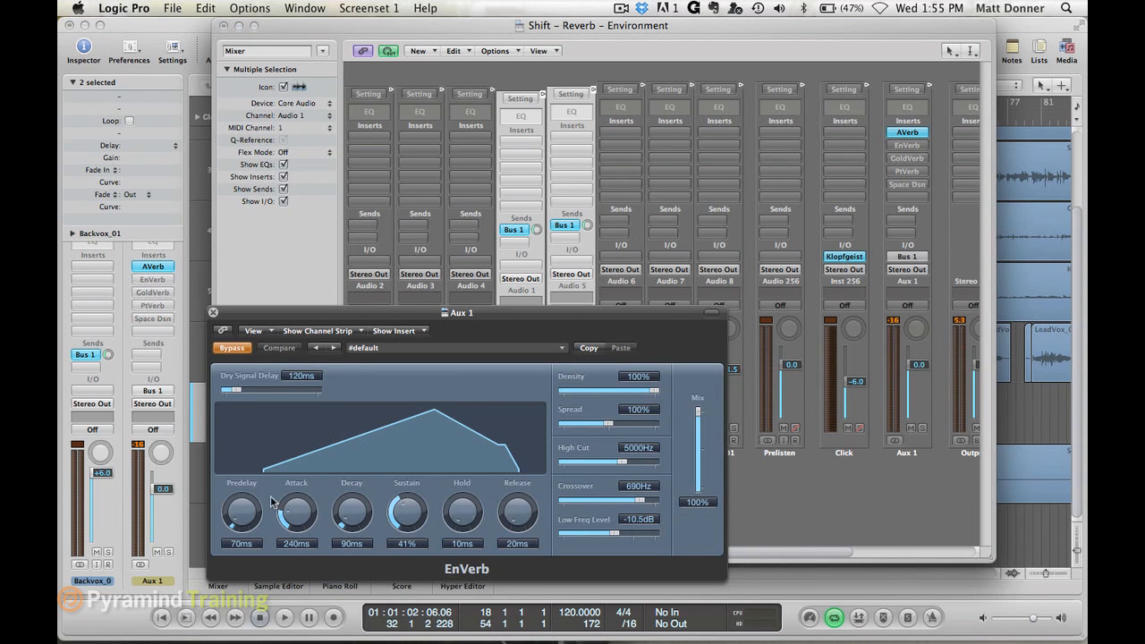
click(213, 313)
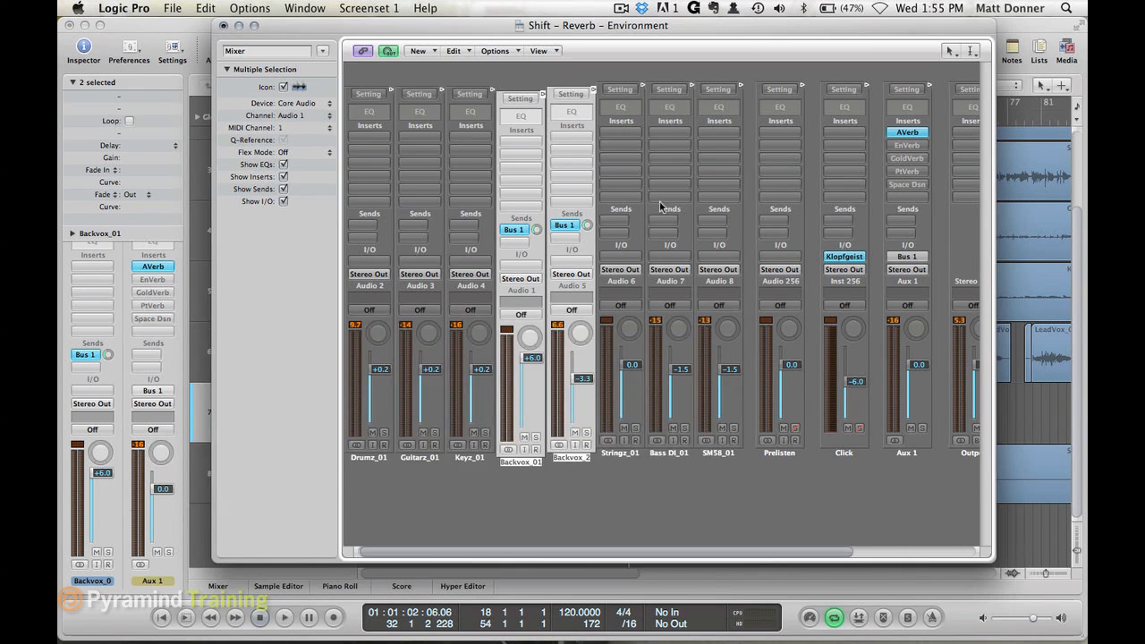
click(906, 158)
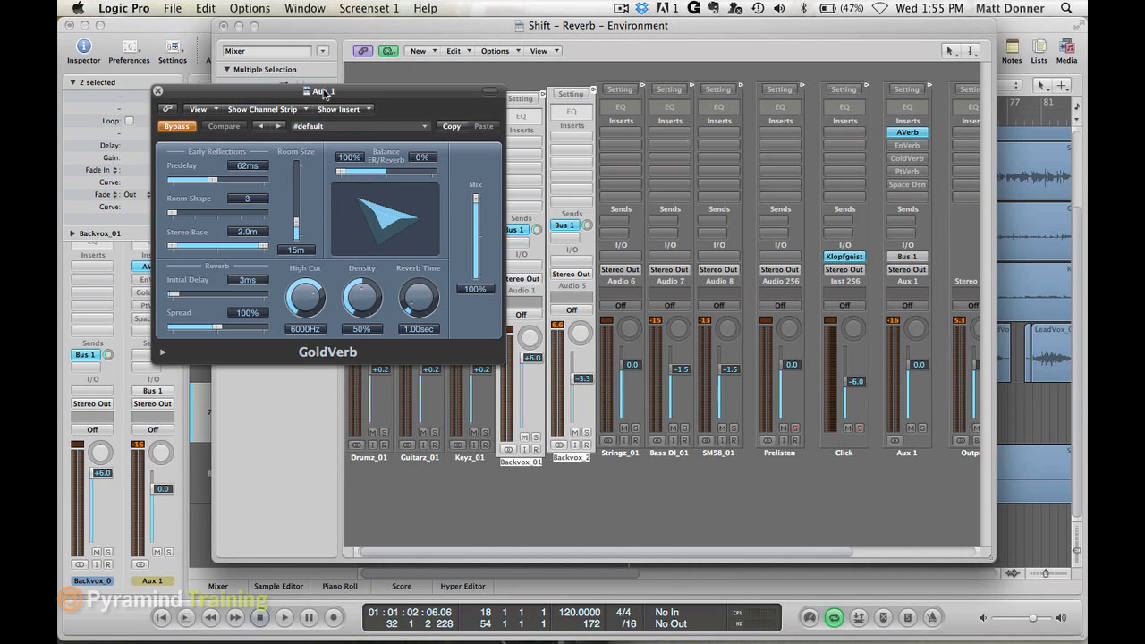
drag(362, 97, 822, 254)
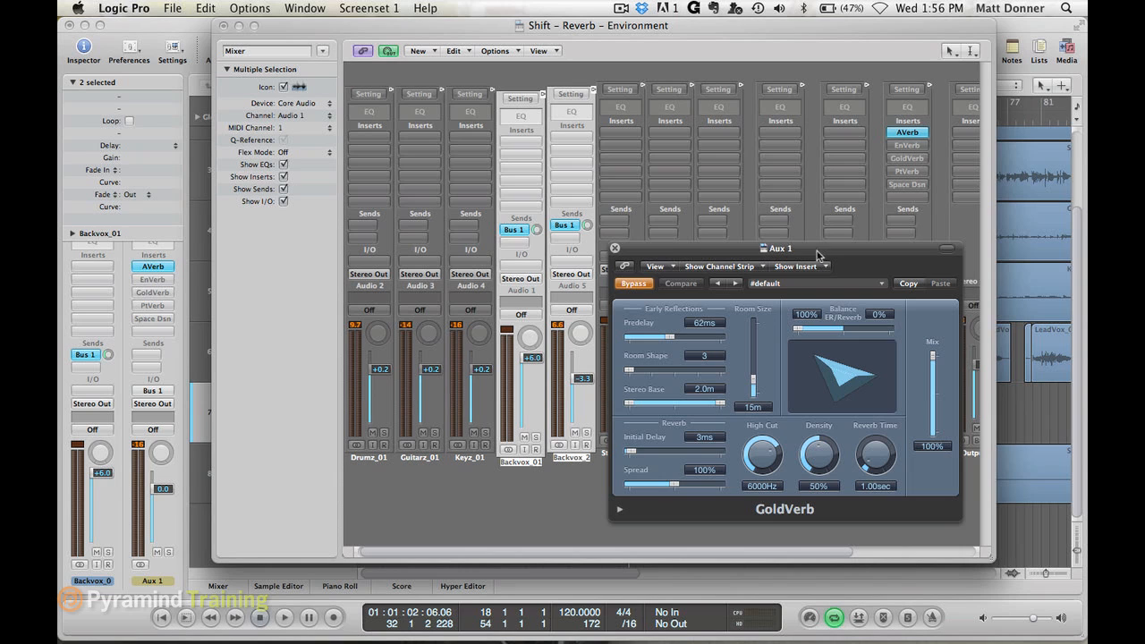
click(614, 248)
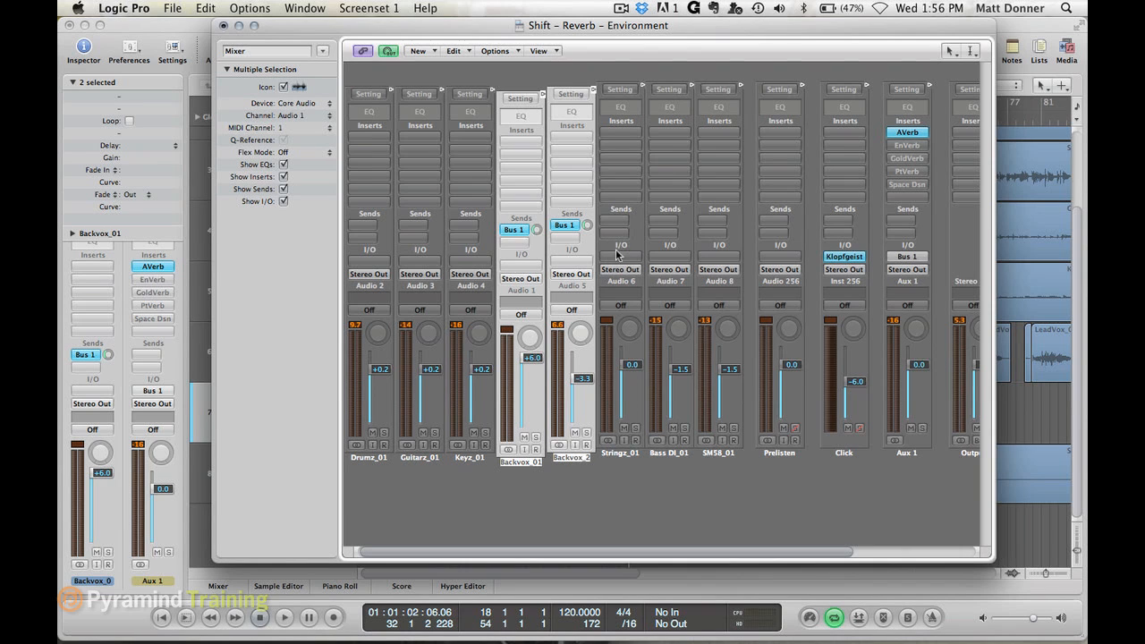
- Turn Preserve Length back on in Space Designer, and take the plug-in out of bypass alongside AVerb
click(904, 185)
click(352, 205)
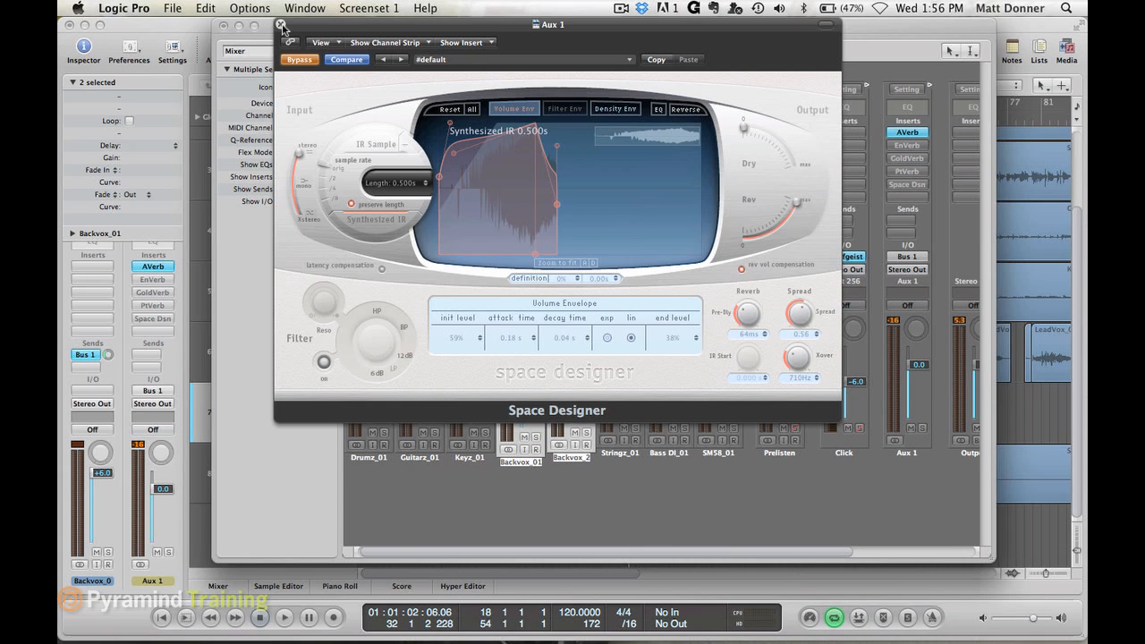
click(299, 59)
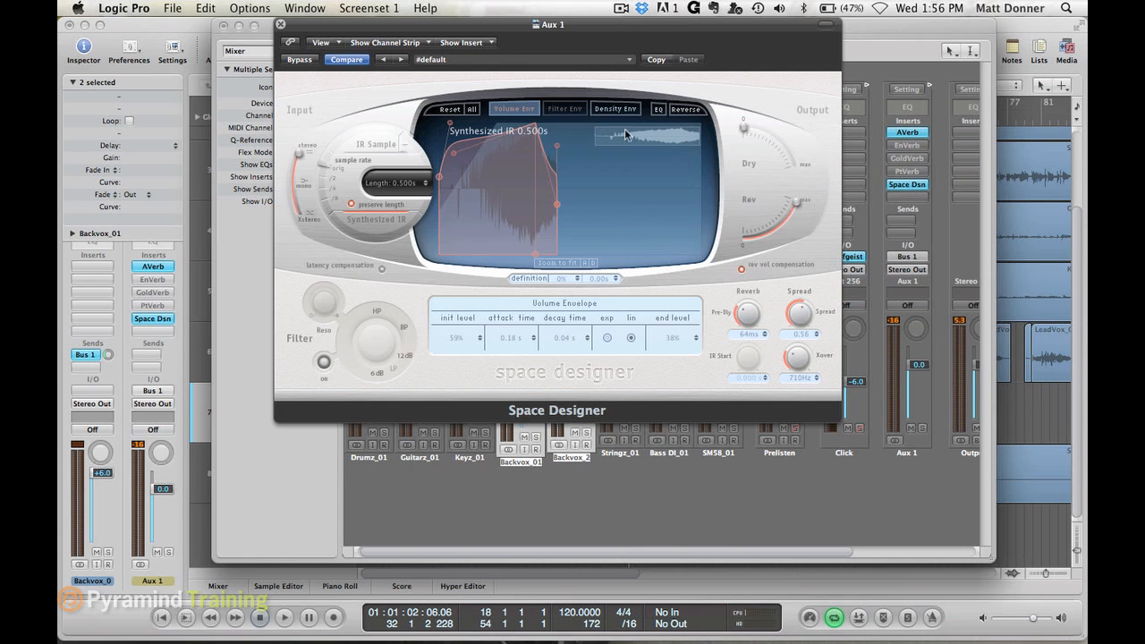
click(280, 25)
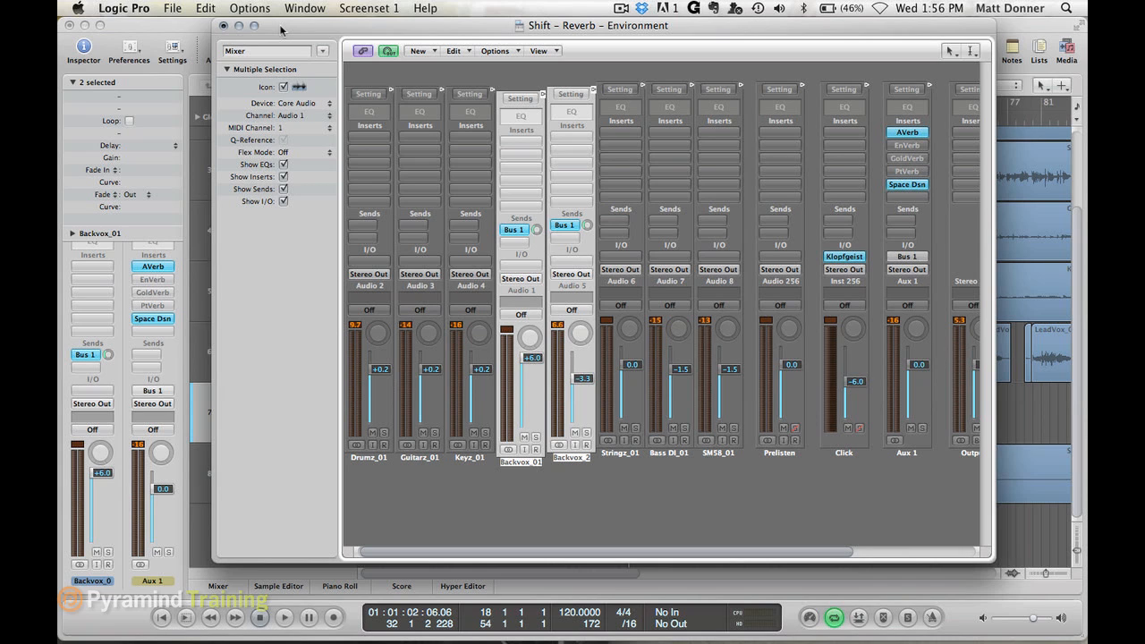
- Play the song, bypass Space Designer and AVerb on Aux 1 to hear the vocals dry, and reactivate AVerb alone
key(space)
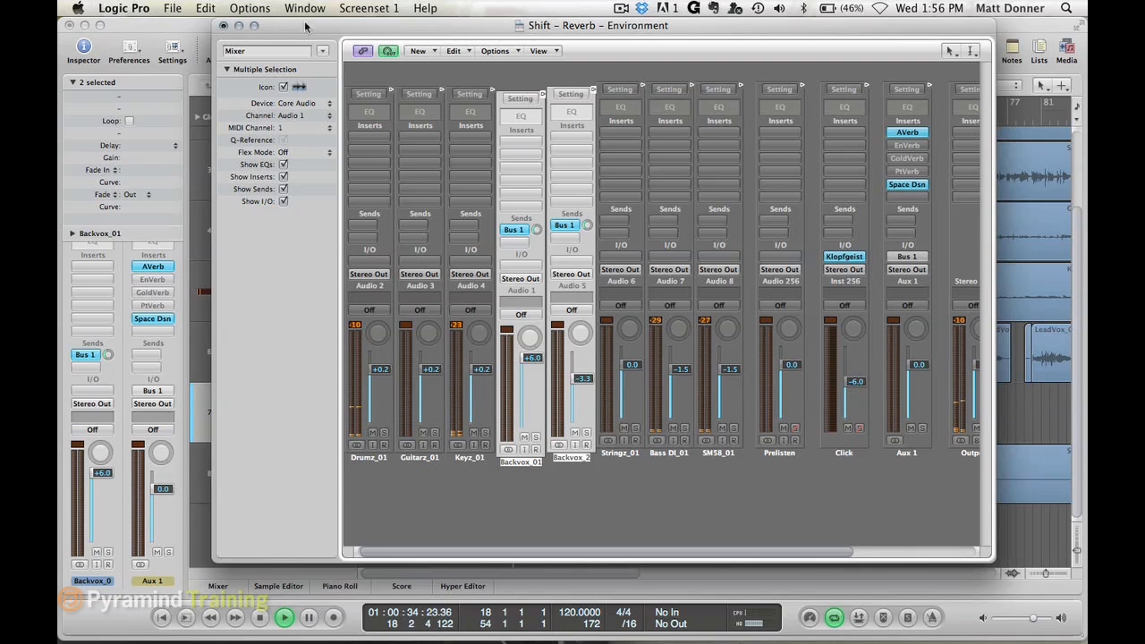
alt+click(909, 186)
alt+click(911, 134)
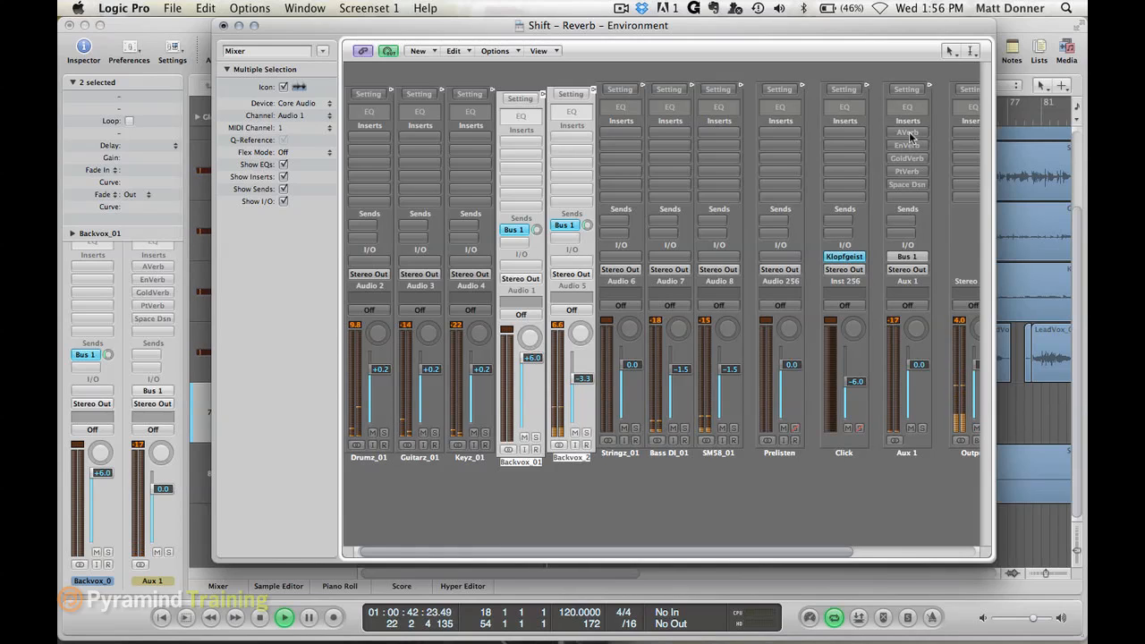
alt+click(911, 135)
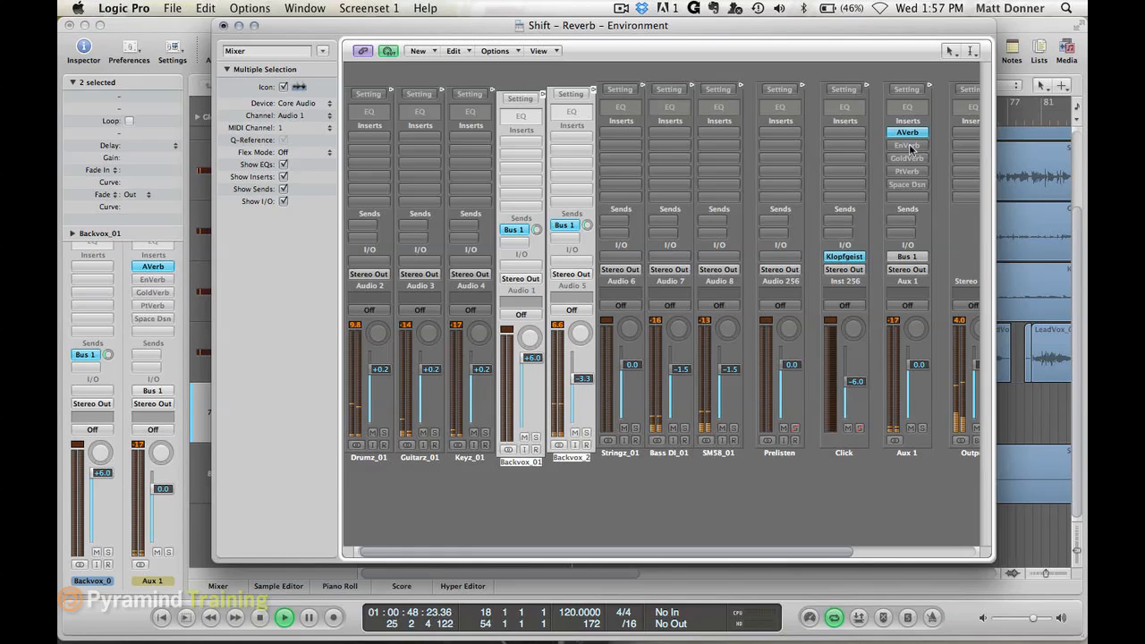
- Audition EnVerb and GoldVerb in turn on top of AVerb on Aux 1 during playback, bypassing each again
alt+click(908, 146)
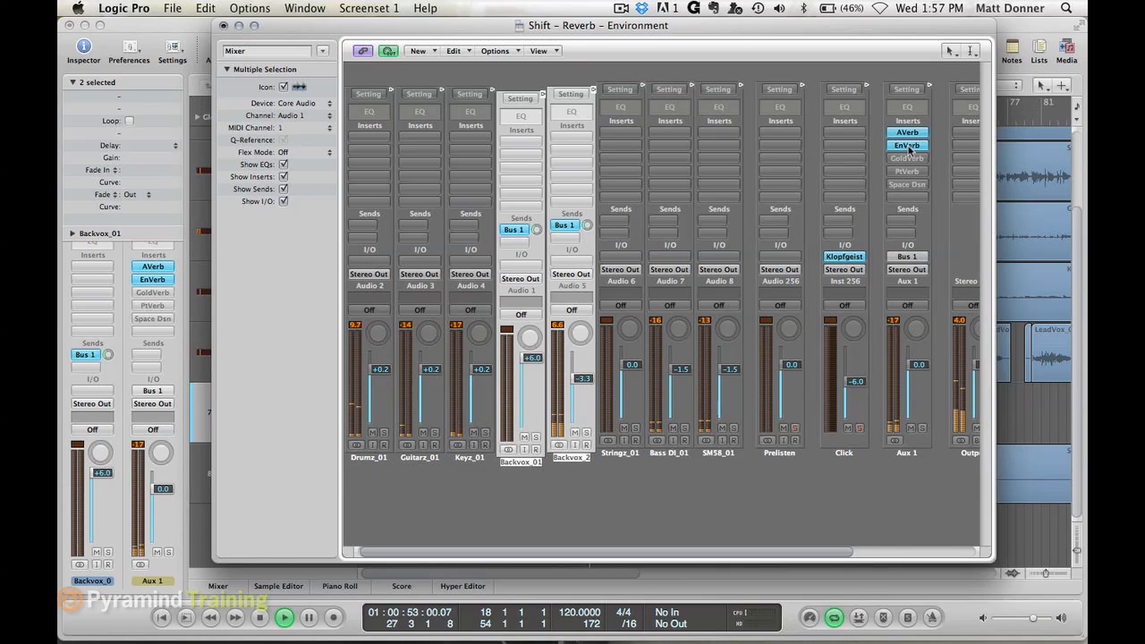
alt+click(909, 146)
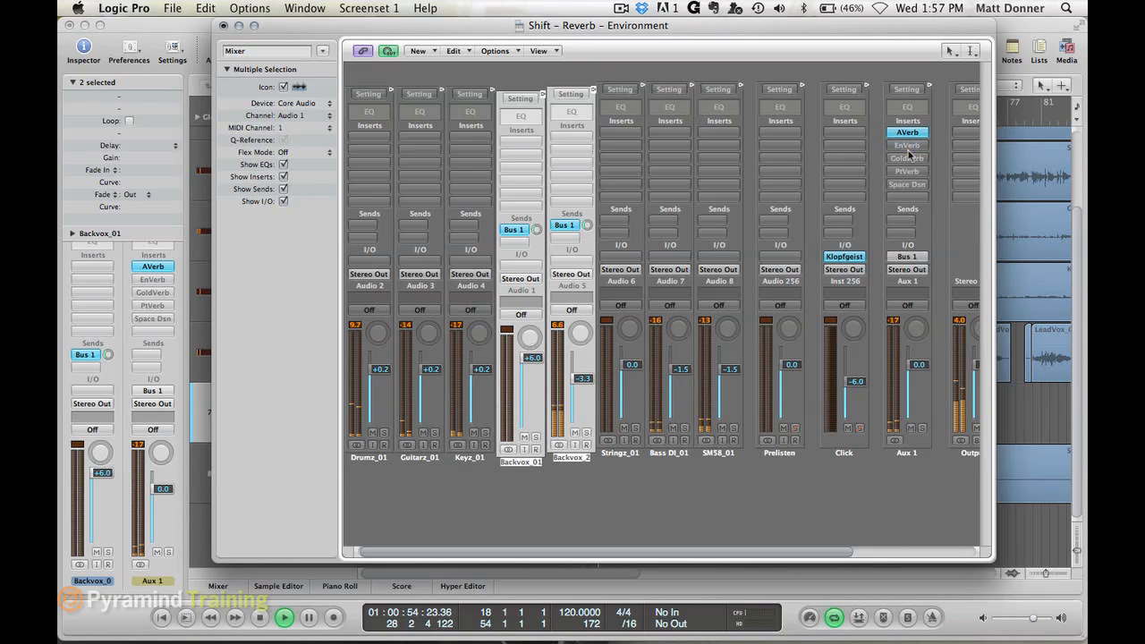
alt+click(909, 158)
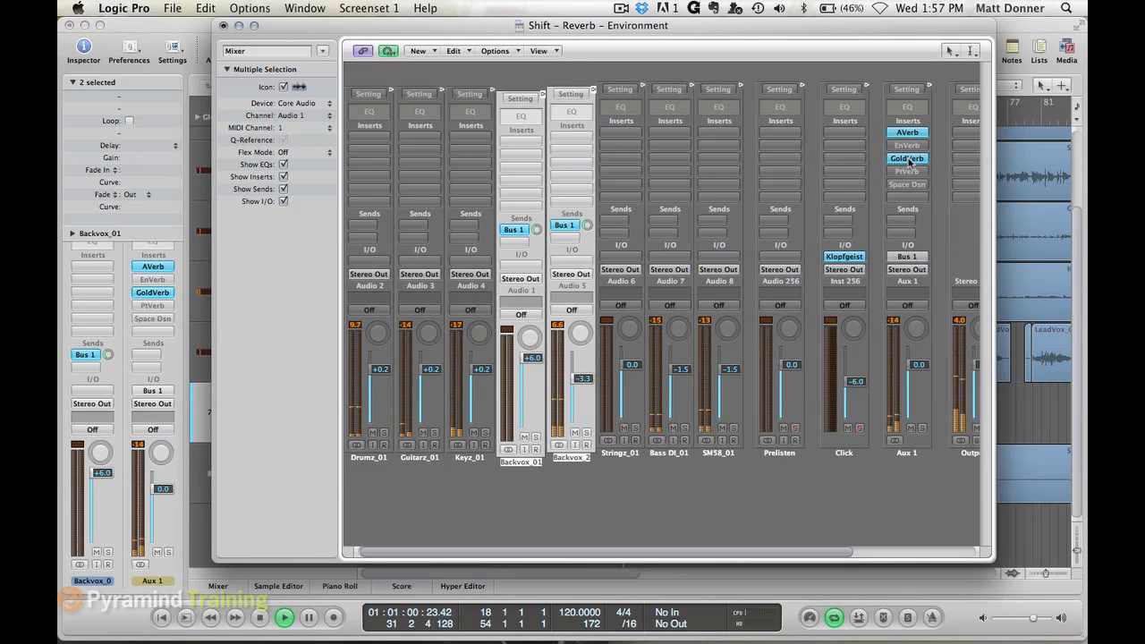
alt+click(908, 159)
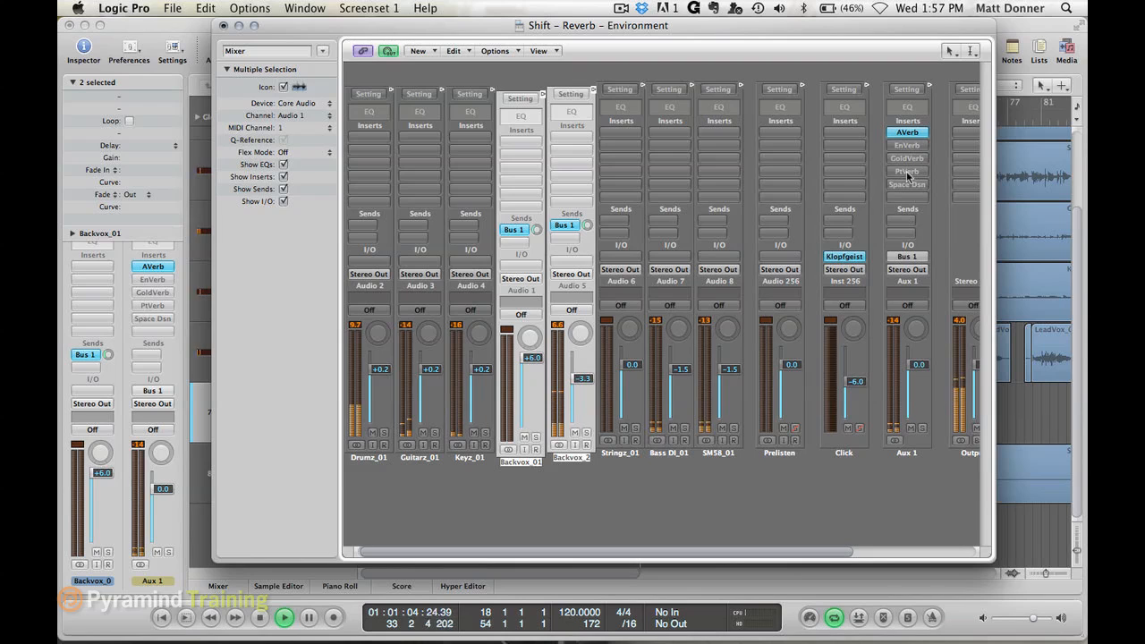
- Audition PlatinumVerb on Aux 1 with its ER/Reverb balance set to 50% / 50%, and bypass it again
alt+click(908, 172)
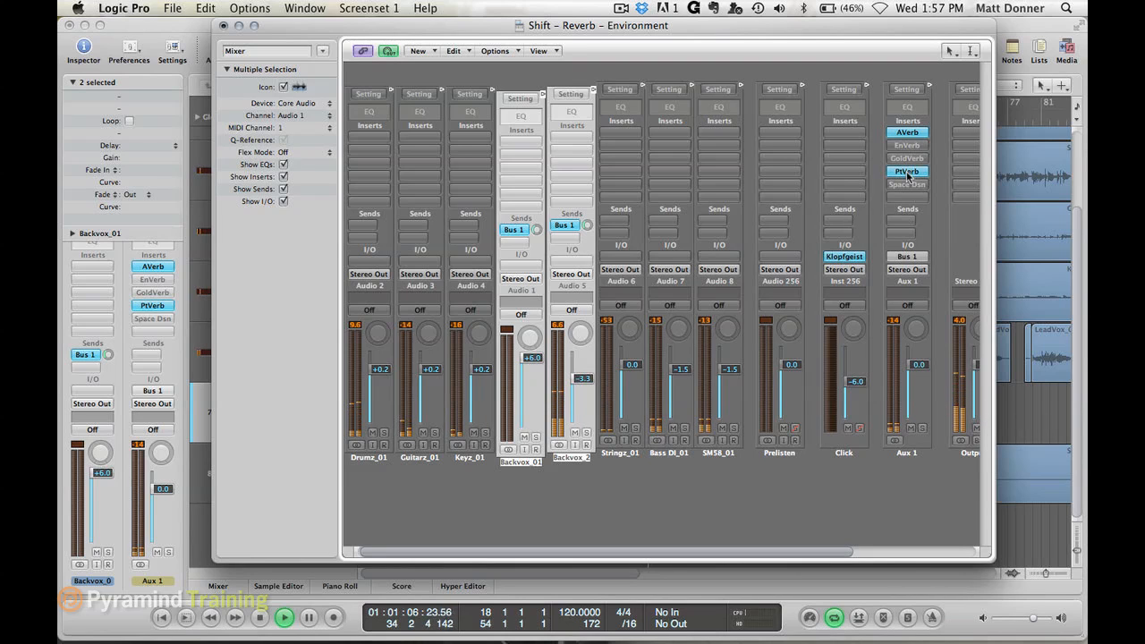
click(908, 172)
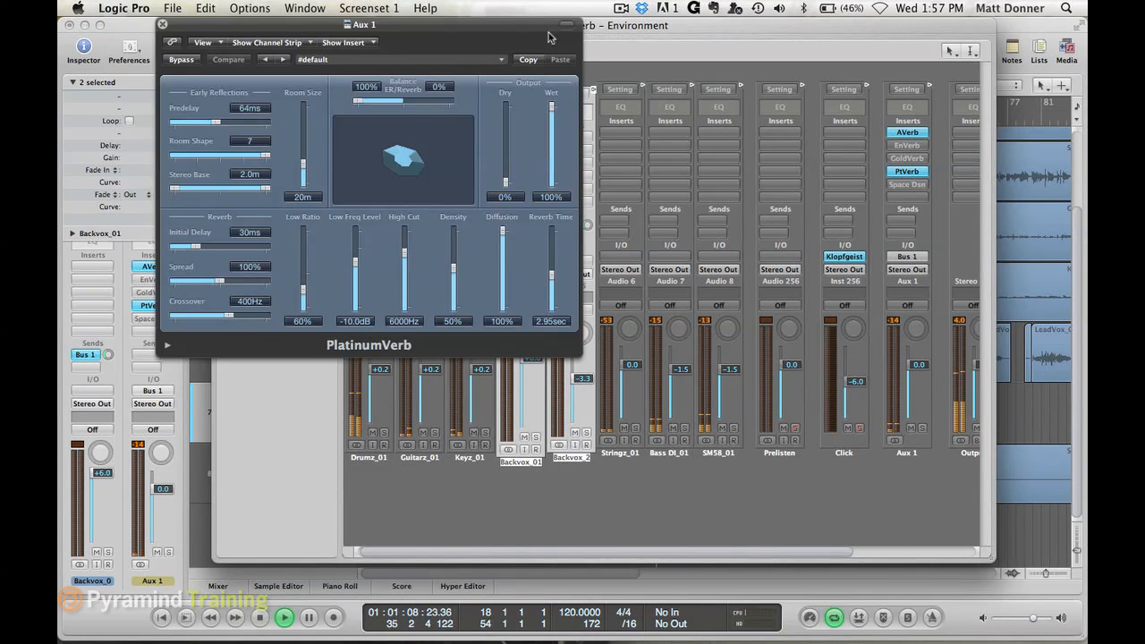
drag(358, 101, 404, 108)
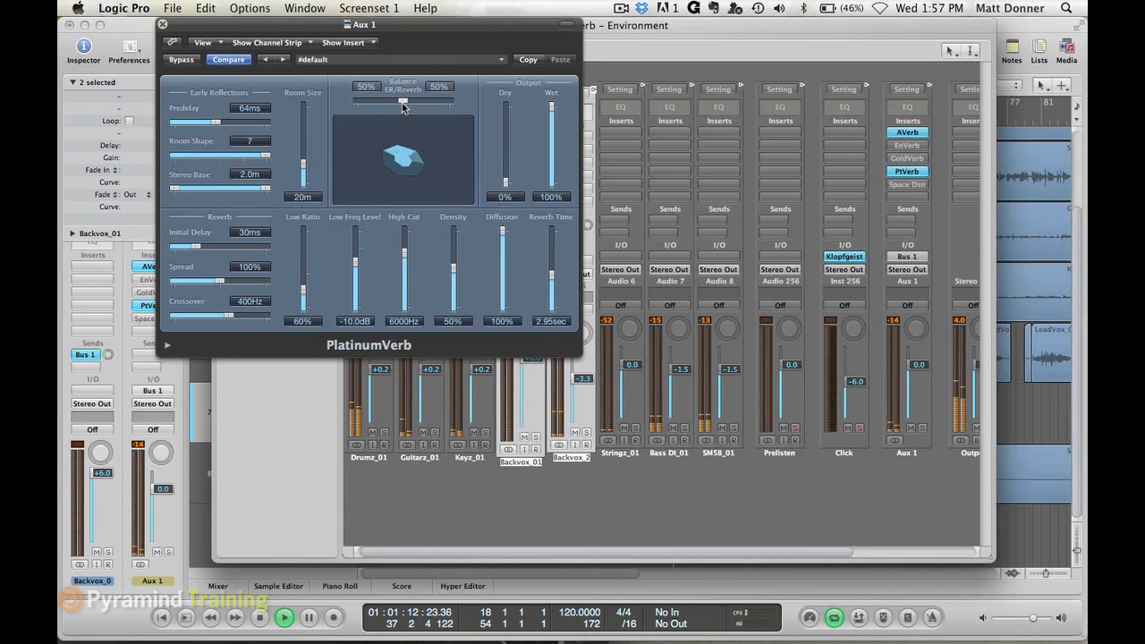
click(163, 25)
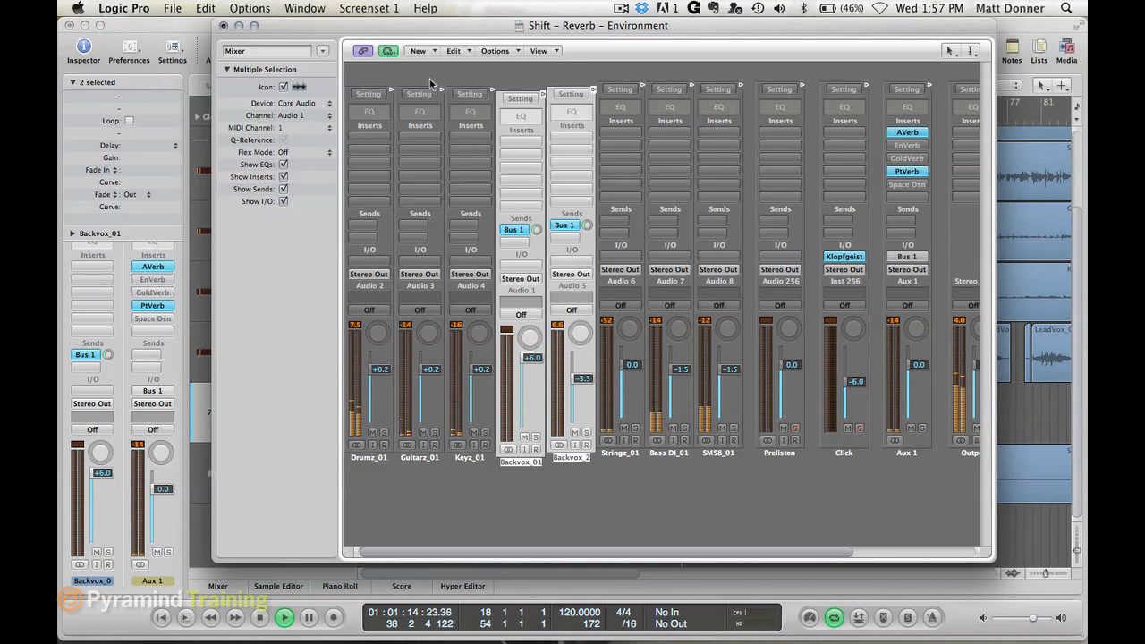
alt+click(914, 173)
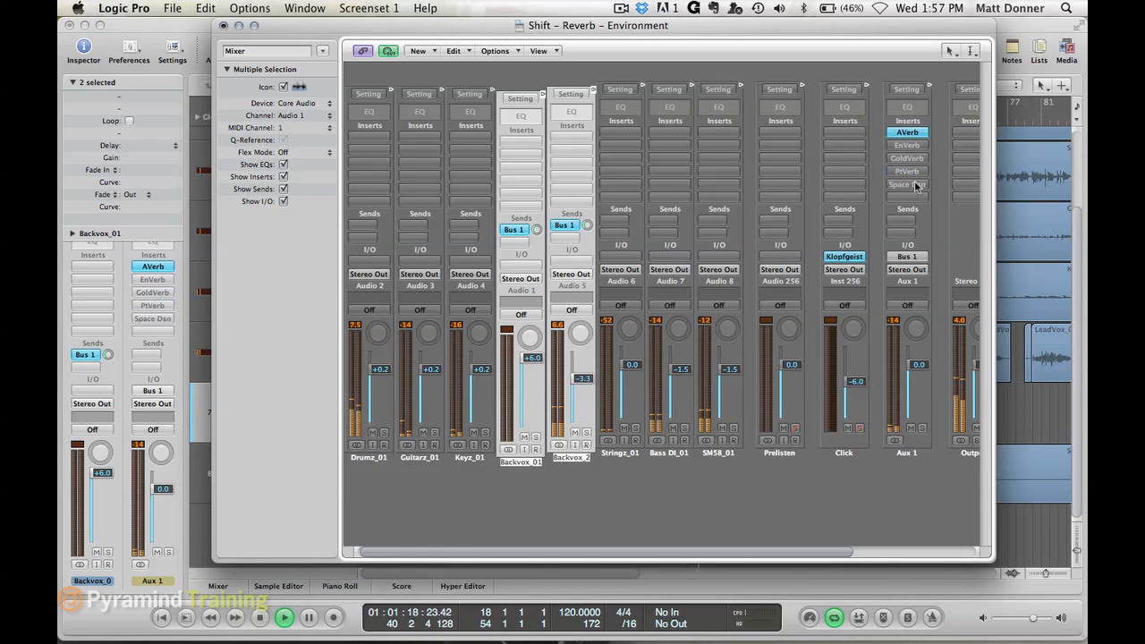
- Activate Space Designer alongside AVerb on Aux 1 during playback and check its settings
alt+click(915, 185)
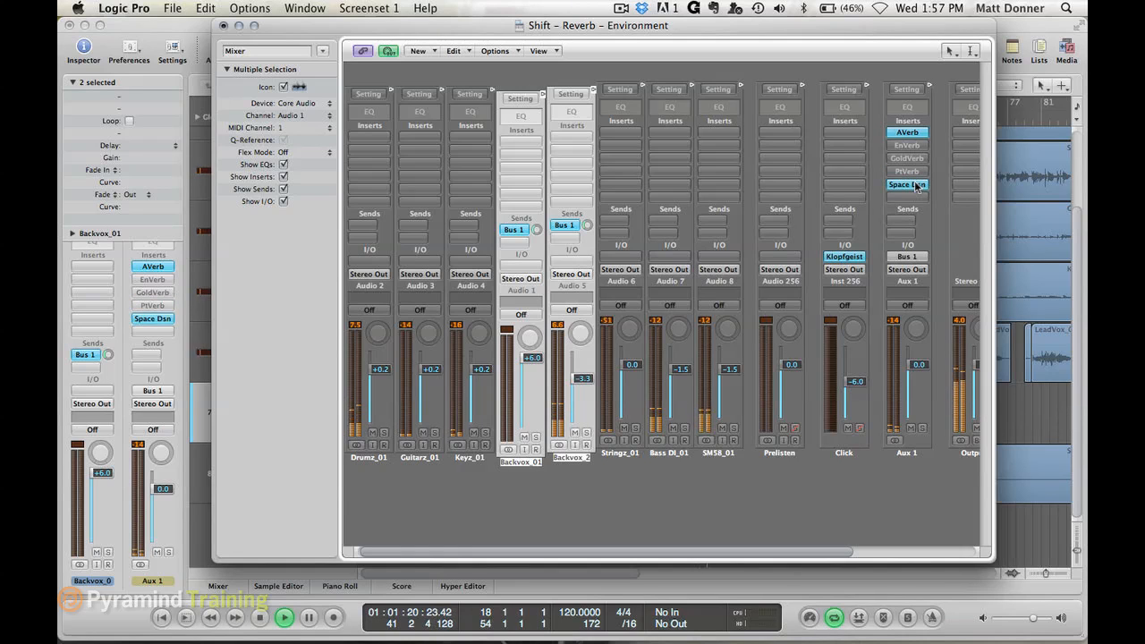
click(914, 184)
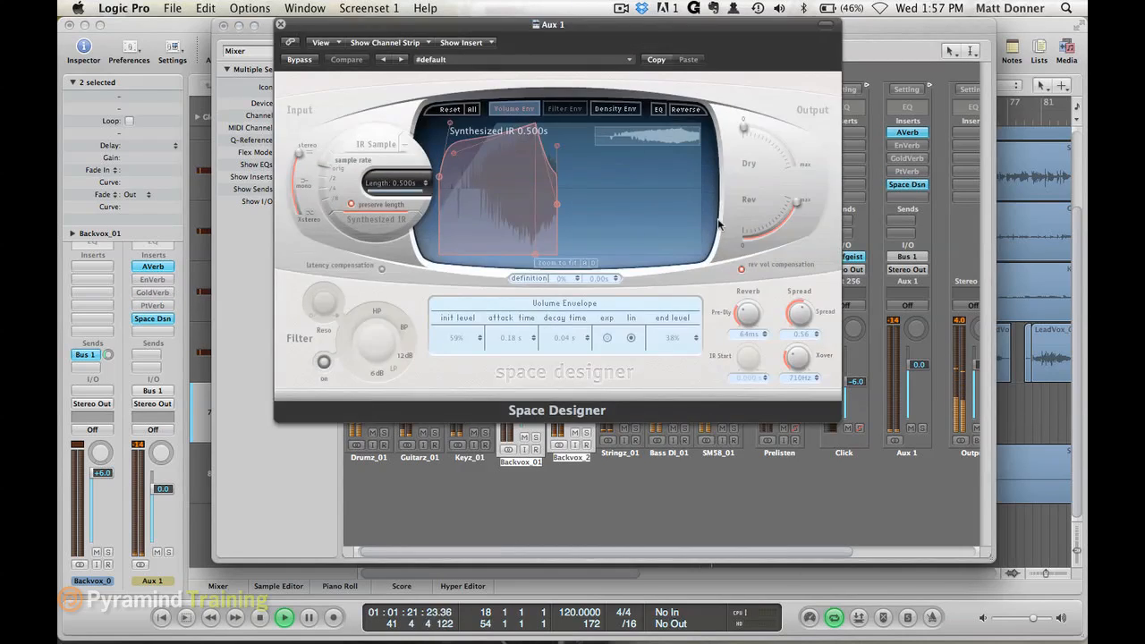
click(281, 26)
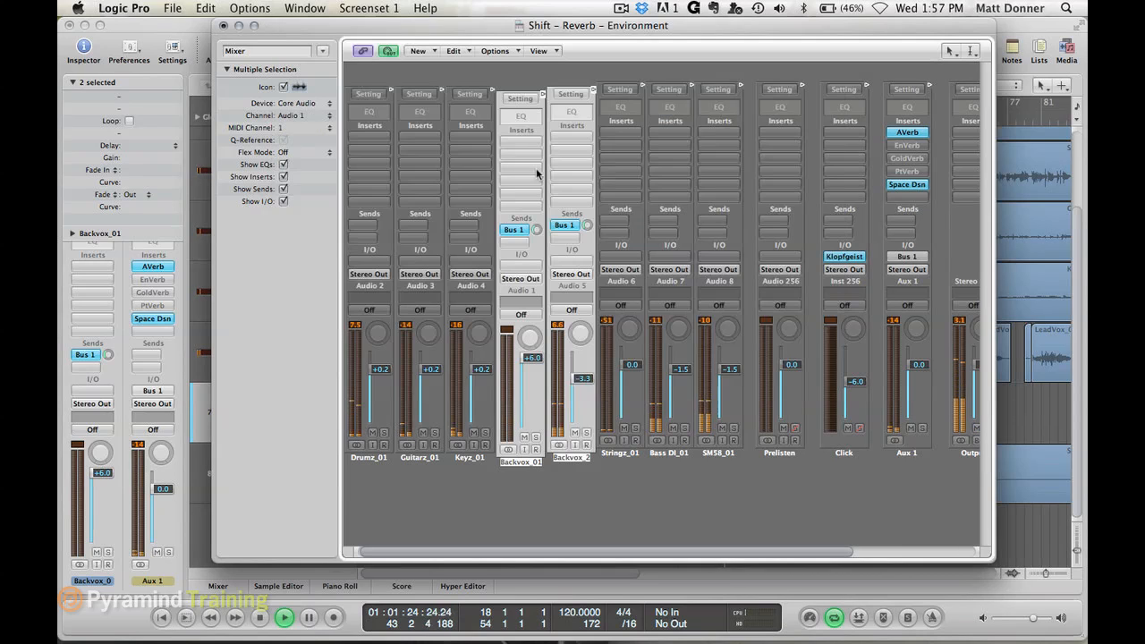
- Adjust the Bus 1 send level of the selected Backvox_01 and Backvox_2 channels during playback
click(587, 225)
drag(587, 225, 588, 204)
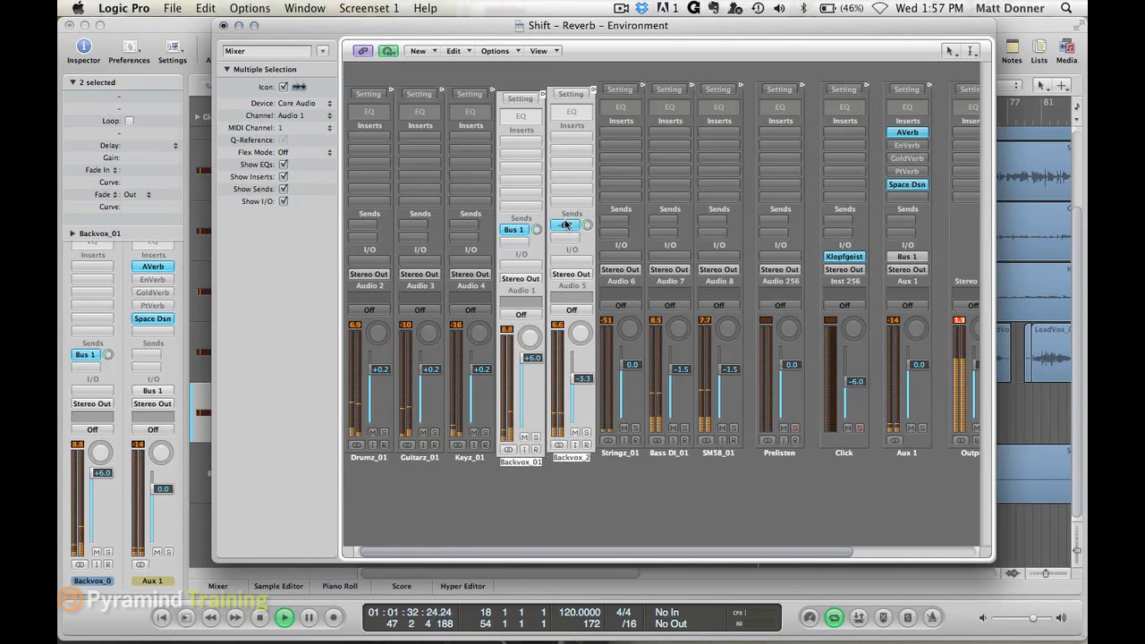
click(538, 230)
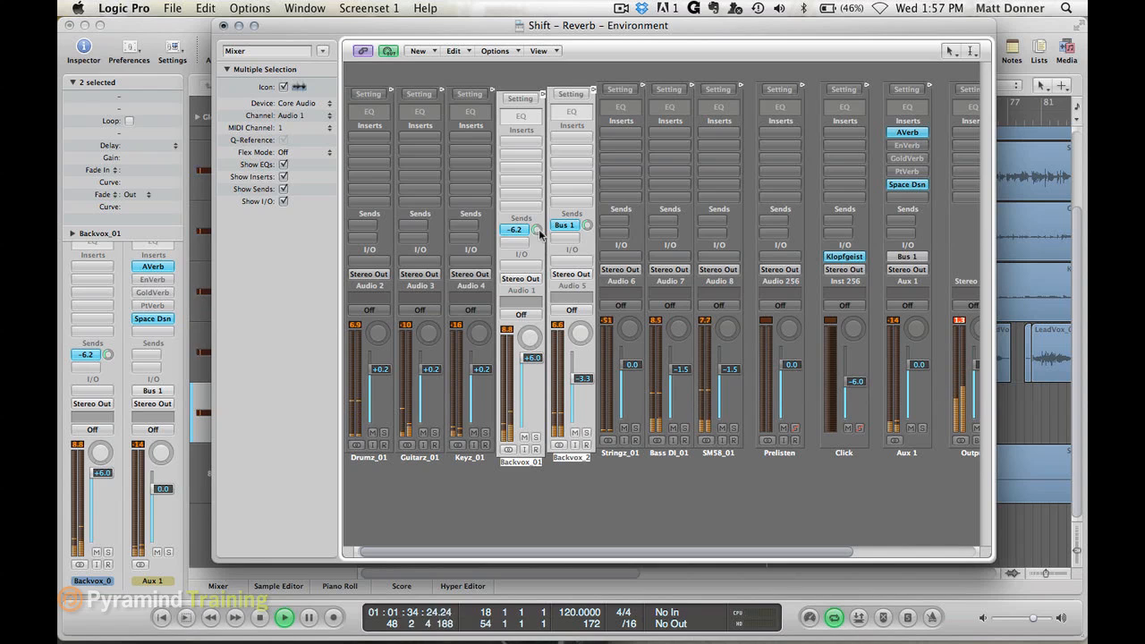
- Audition GoldVerb alongside AVerb and Space Designer, and replace it with PlatinumVerb by bypassing GoldVerb and opening the activated PlatinumVerb
alt+click(915, 159)
click(915, 159)
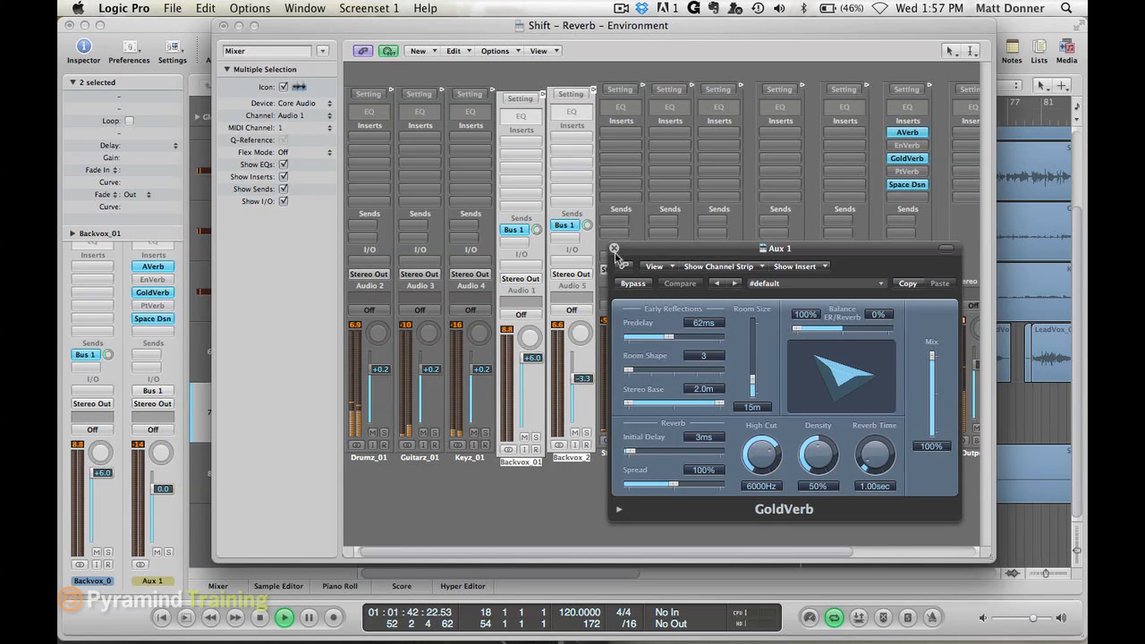
alt+click(909, 159)
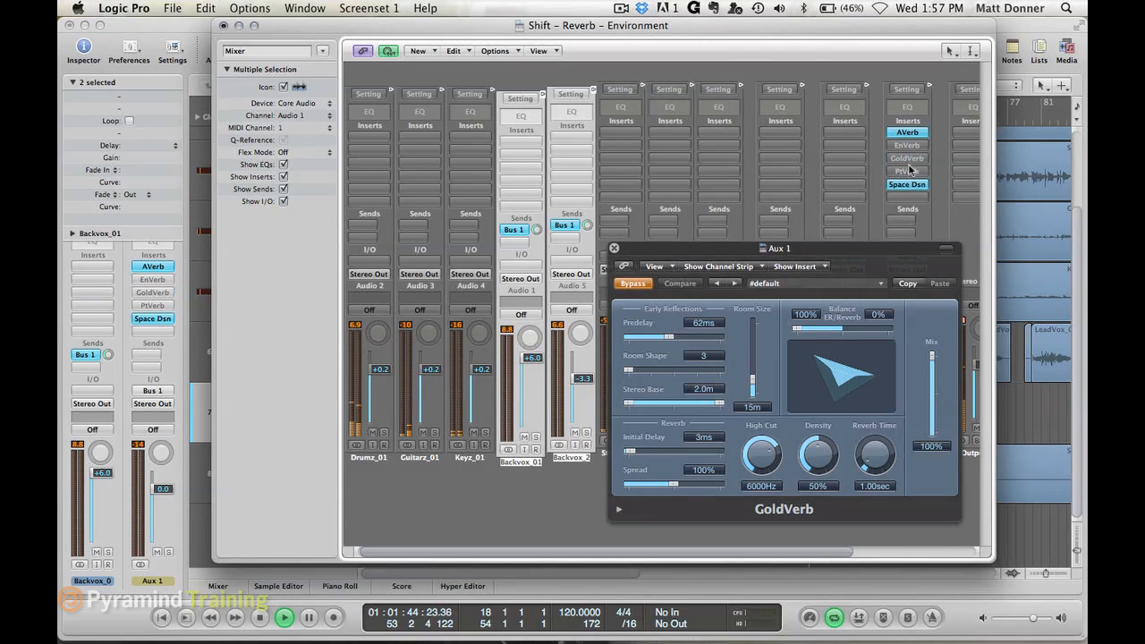
alt+click(909, 171)
click(909, 172)
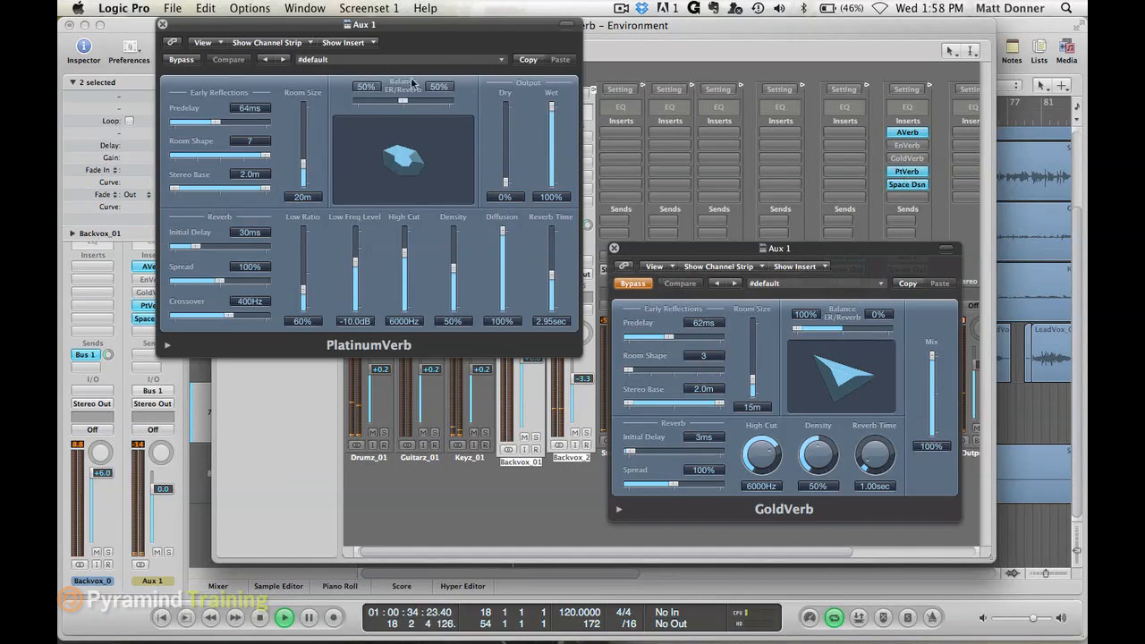
- Close GoldVerb, set PlatinumVerb's ER/Reverb balance to 1% / 99%, and bypass Space Designer on Aux 1 during playback
click(613, 249)
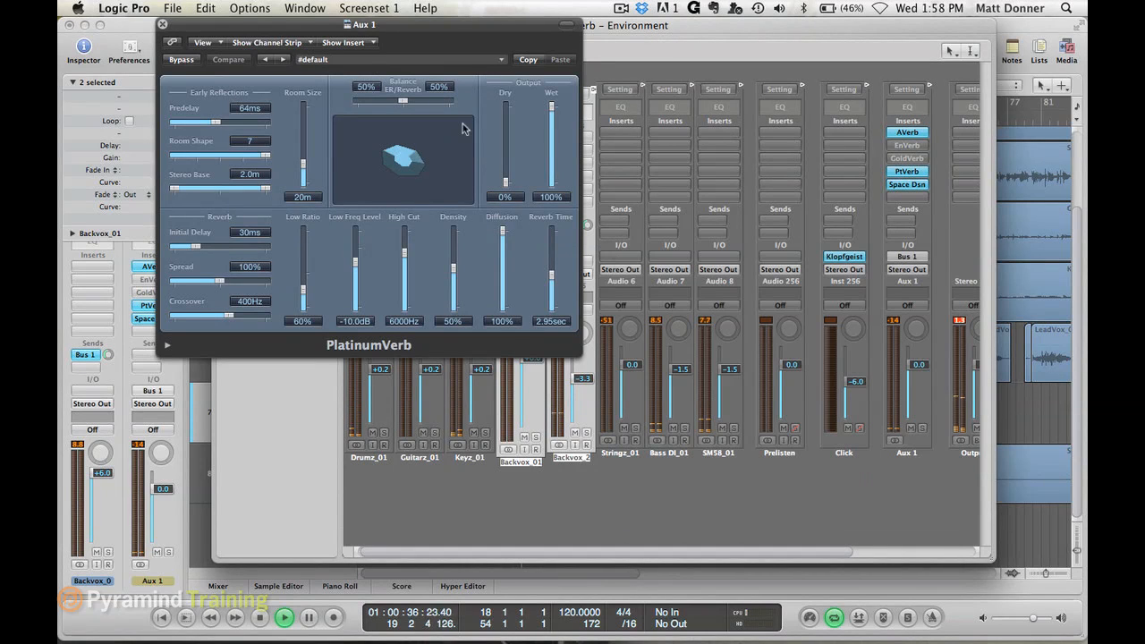
drag(405, 106, 448, 104)
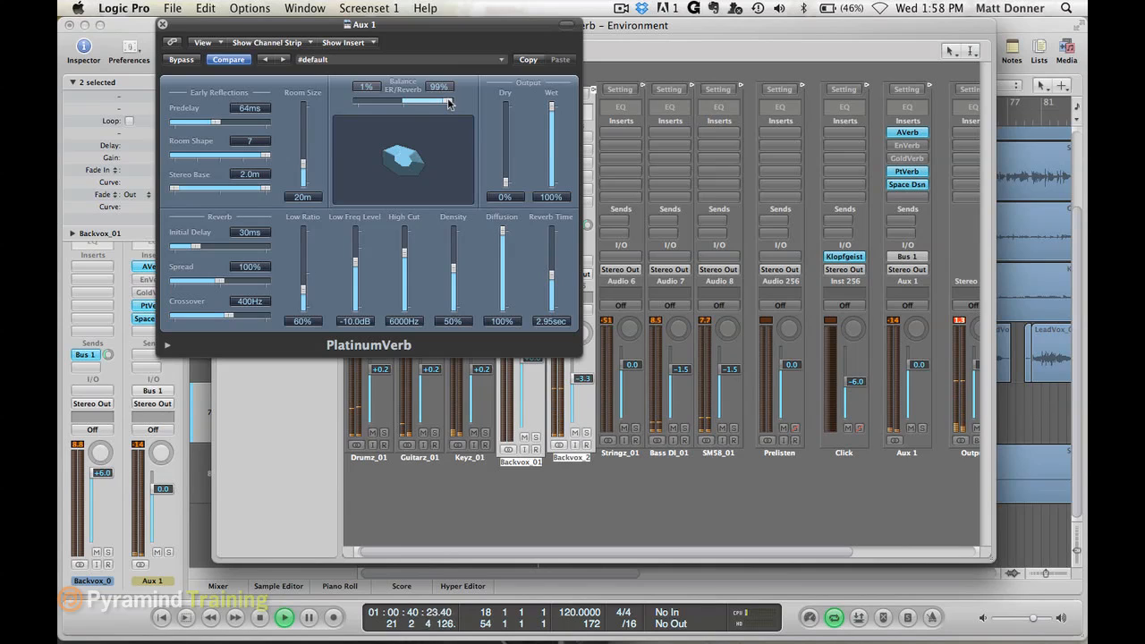
drag(320, 28, 573, 136)
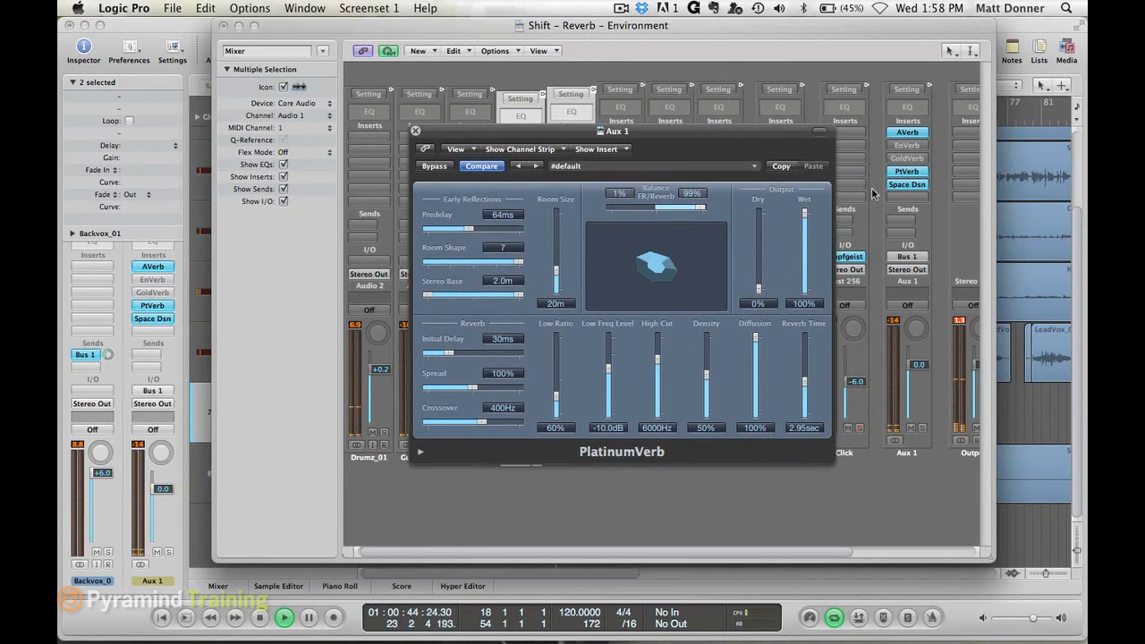
alt+click(910, 188)
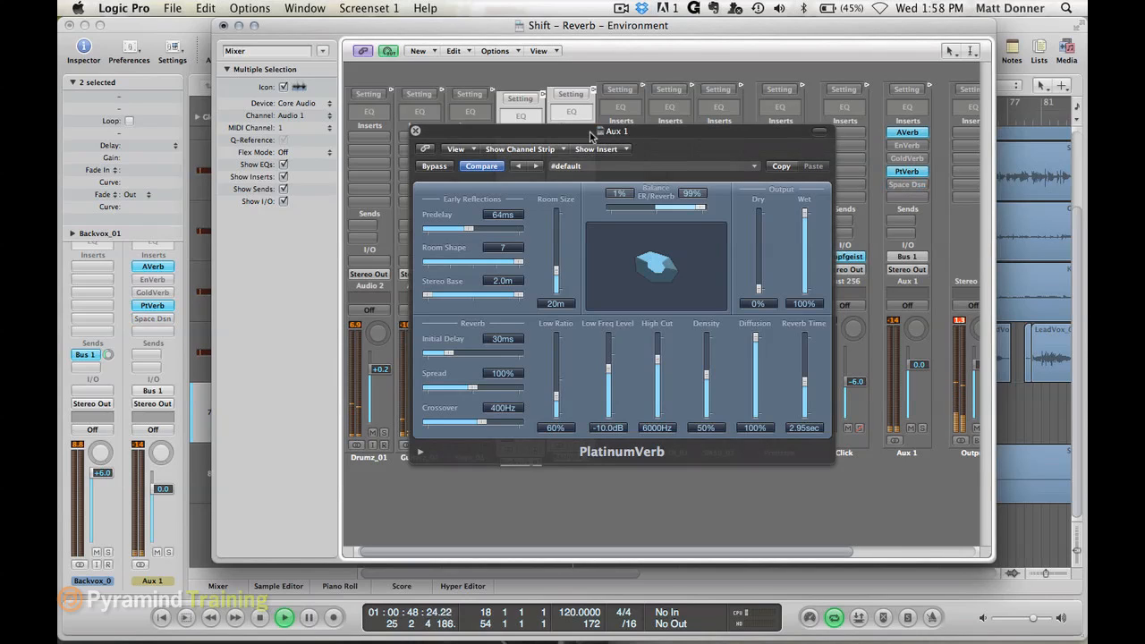
click(702, 207)
- Bypass AVerb, audition PlatinumVerb alone with its ER/Reverb balance set to 100% / 0%, and close its window
alt+click(907, 133)
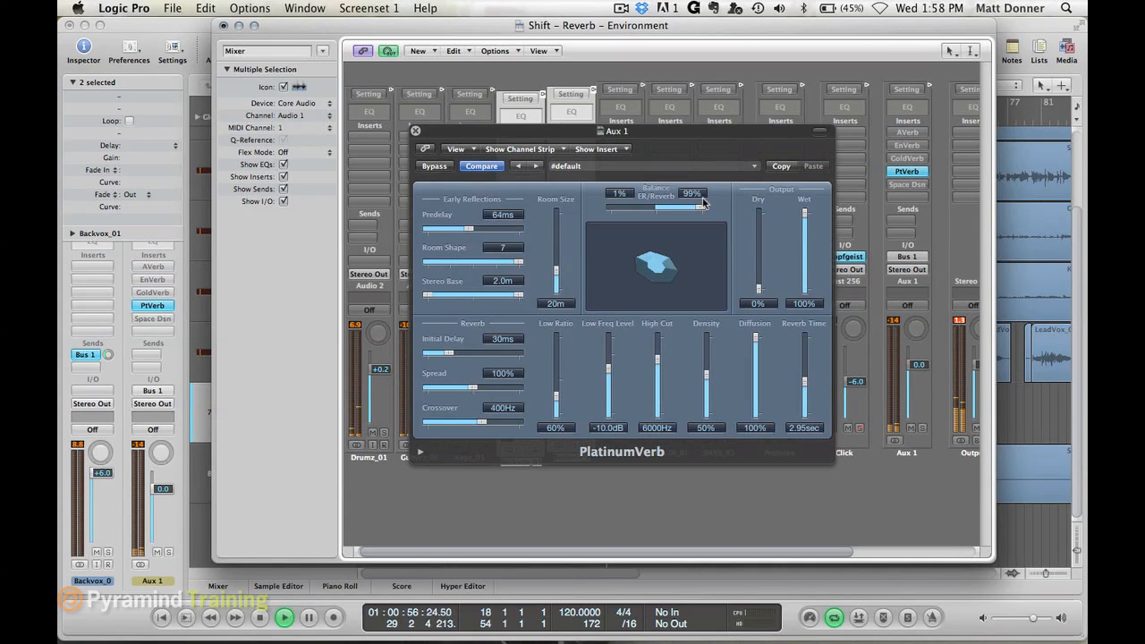
drag(704, 209, 575, 196)
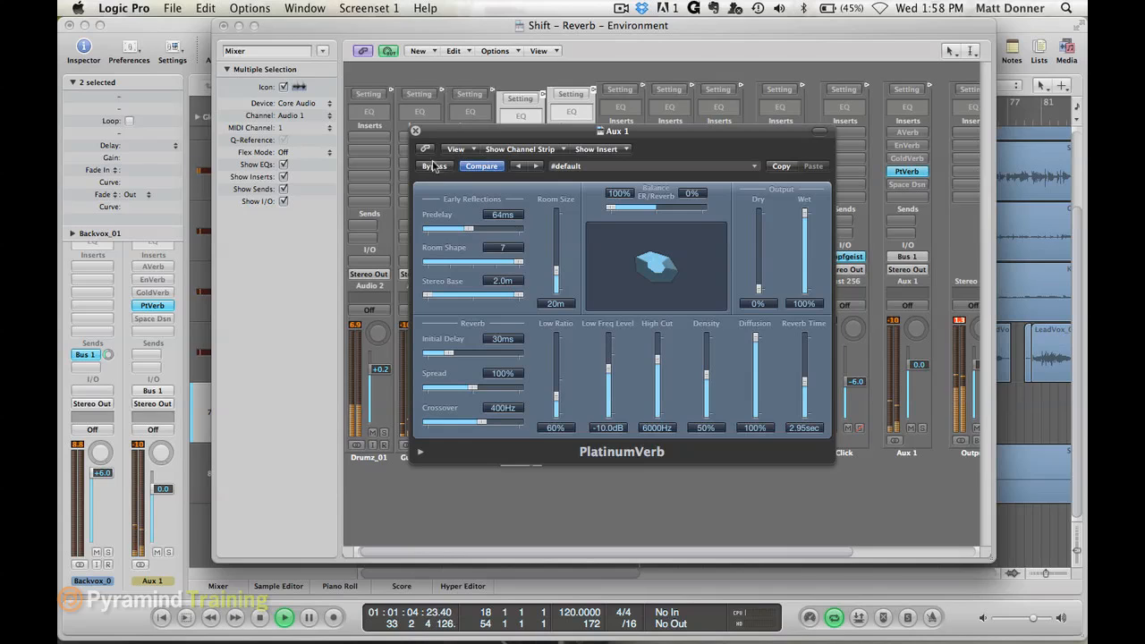
click(416, 133)
- Replace PlatinumVerb with Space Designer as the only active reverb on Aux 1, and turn off Space Designer's preserve length option
alt+click(913, 185)
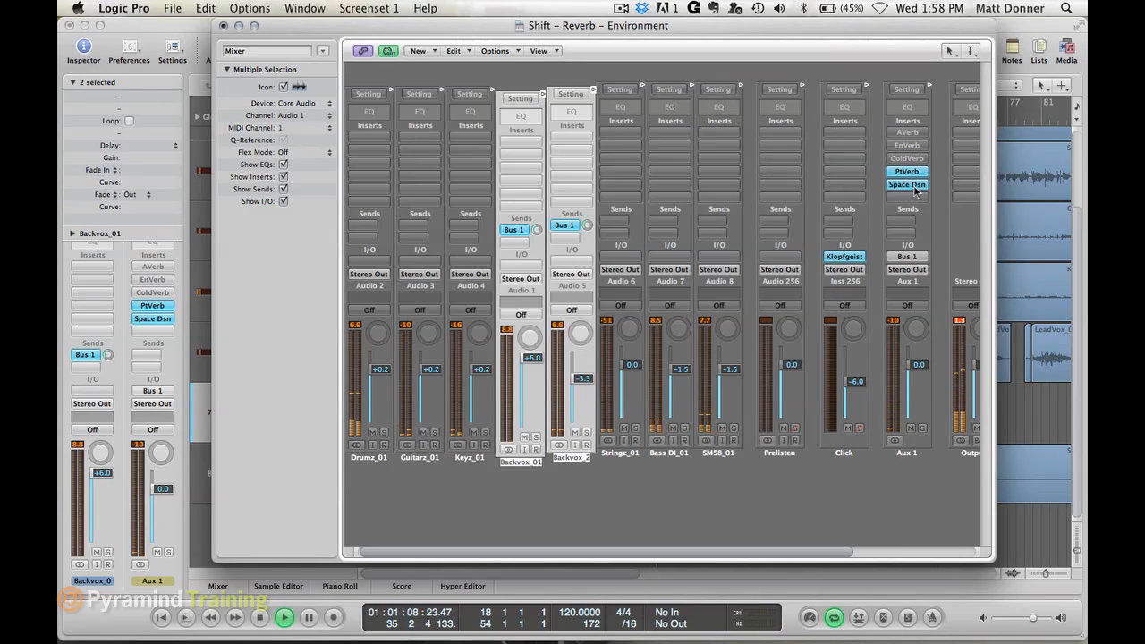
alt+click(915, 173)
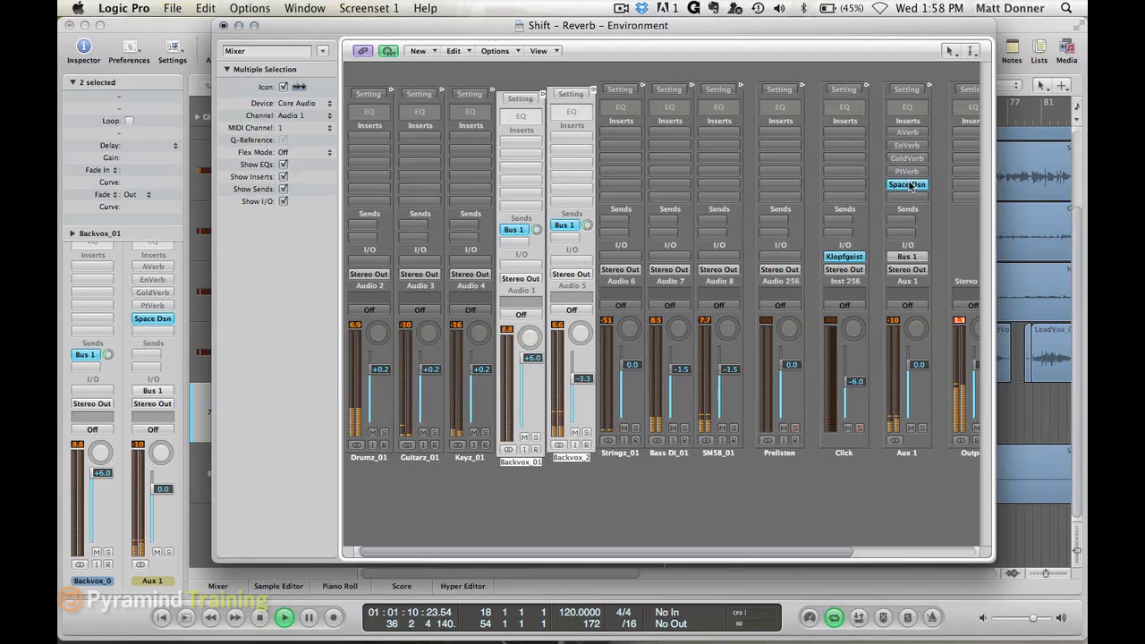
click(911, 186)
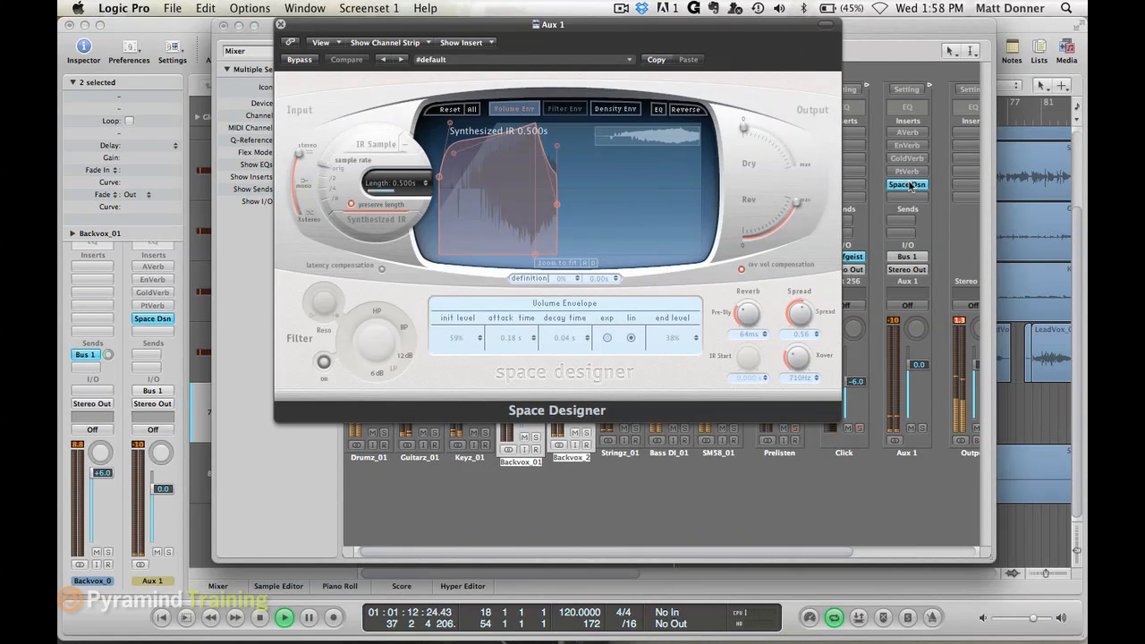
click(353, 205)
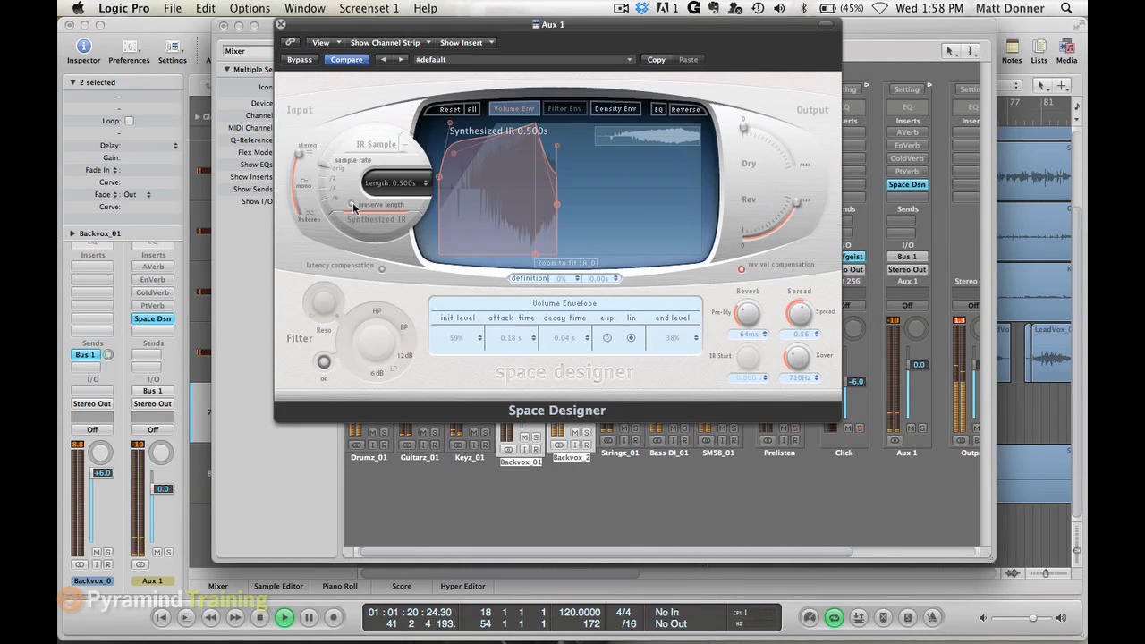
- Reactivate AVerb on Aux 1, audition it with and without Space Designer, and leave Space Designer bypassed and closed
alt+click(908, 132)
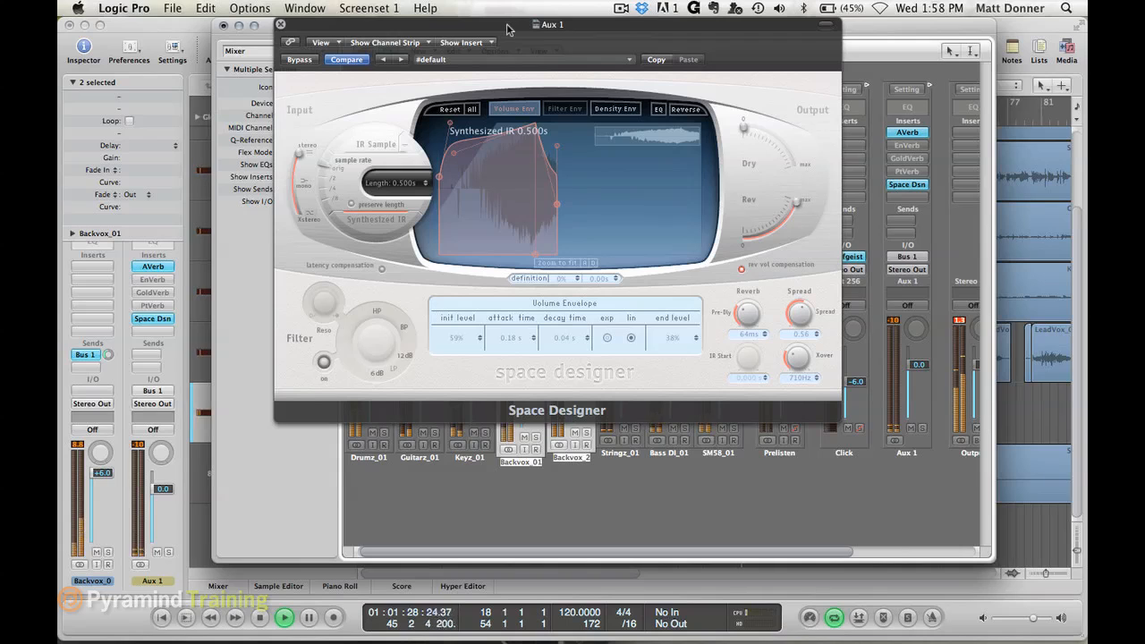
alt+click(906, 186)
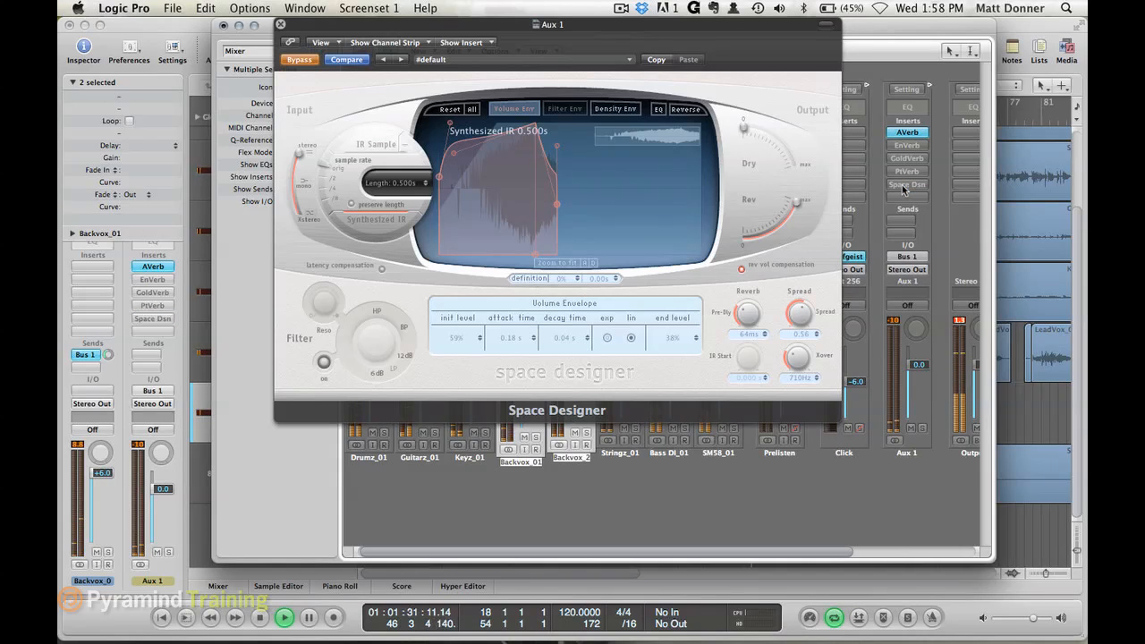
click(281, 25)
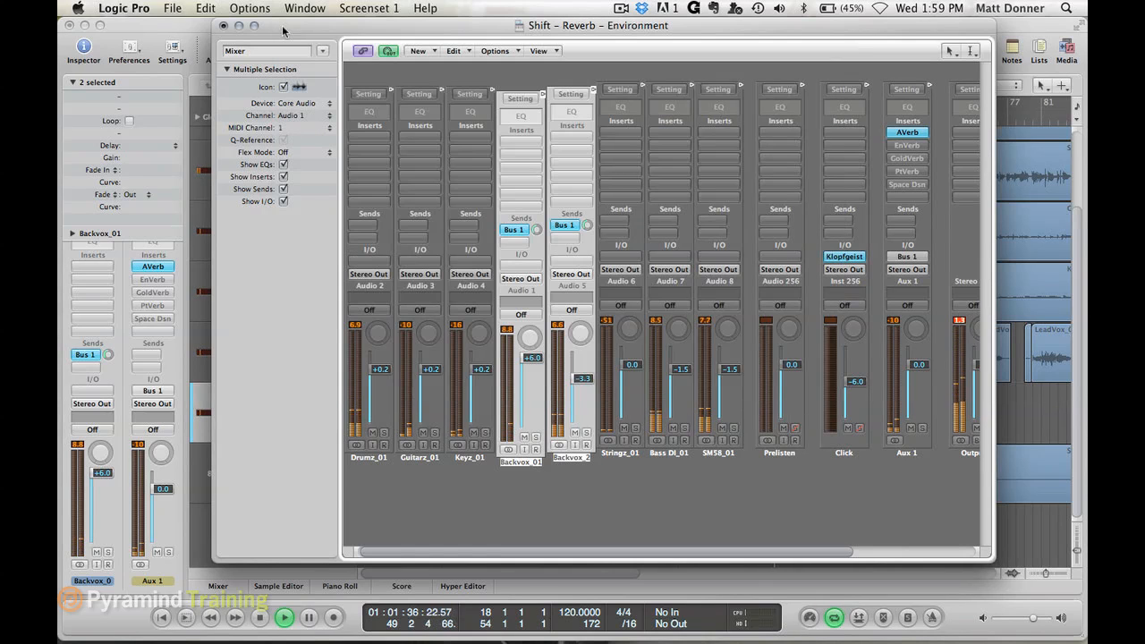
- Stop playback, reopen the bypassed Space Designer on Aux 1 to review its settings, and close it again
key(space)
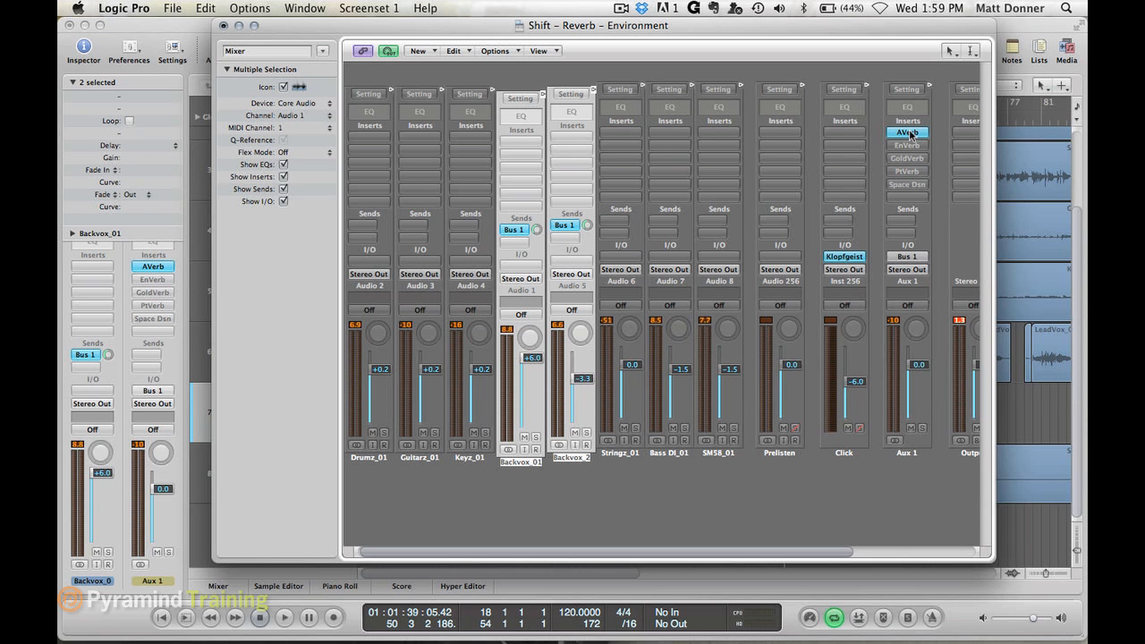
click(915, 190)
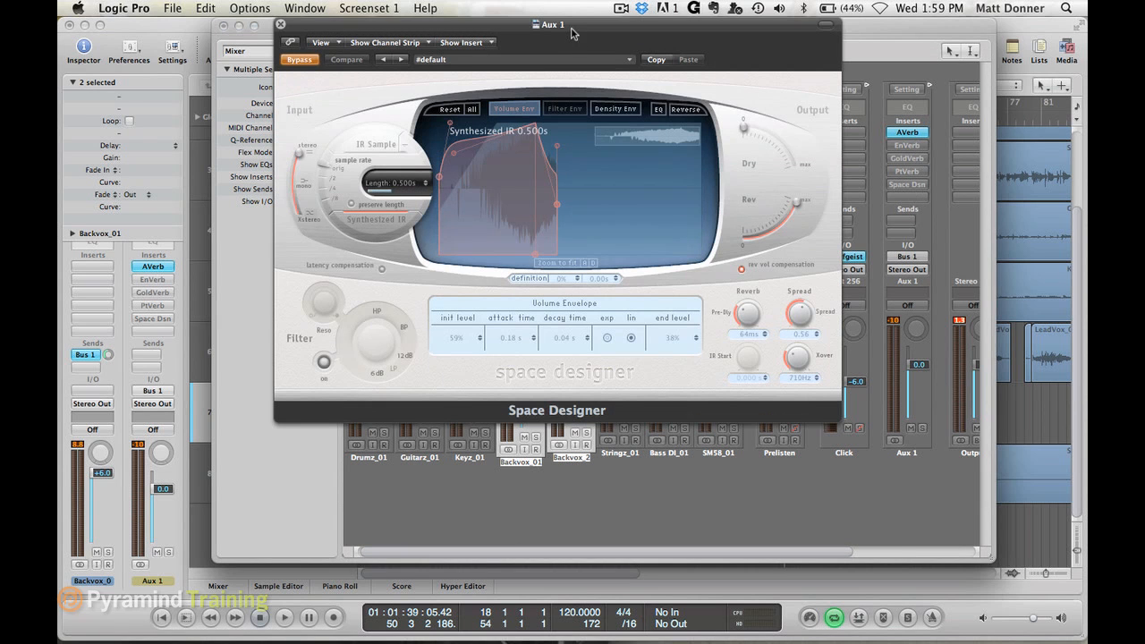
drag(570, 33, 373, 4)
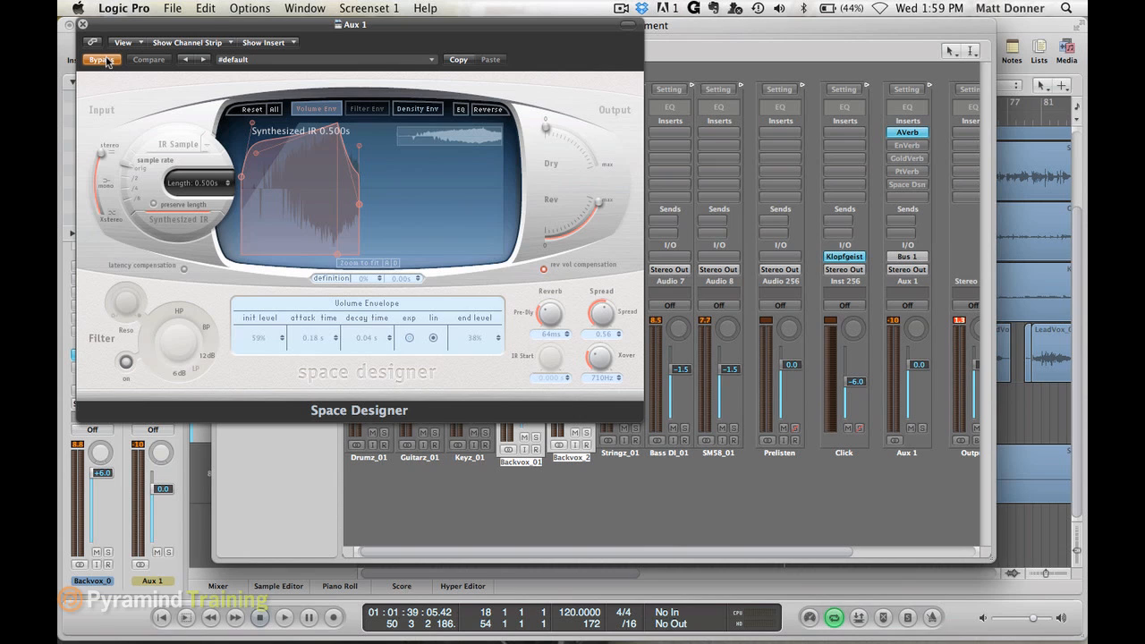
click(84, 25)
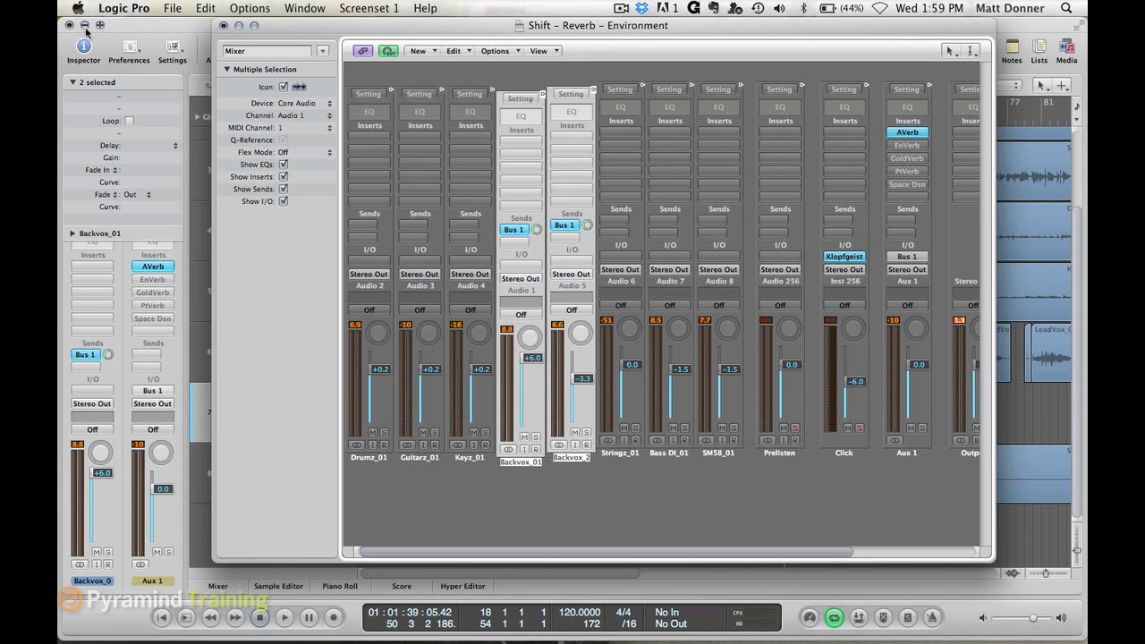